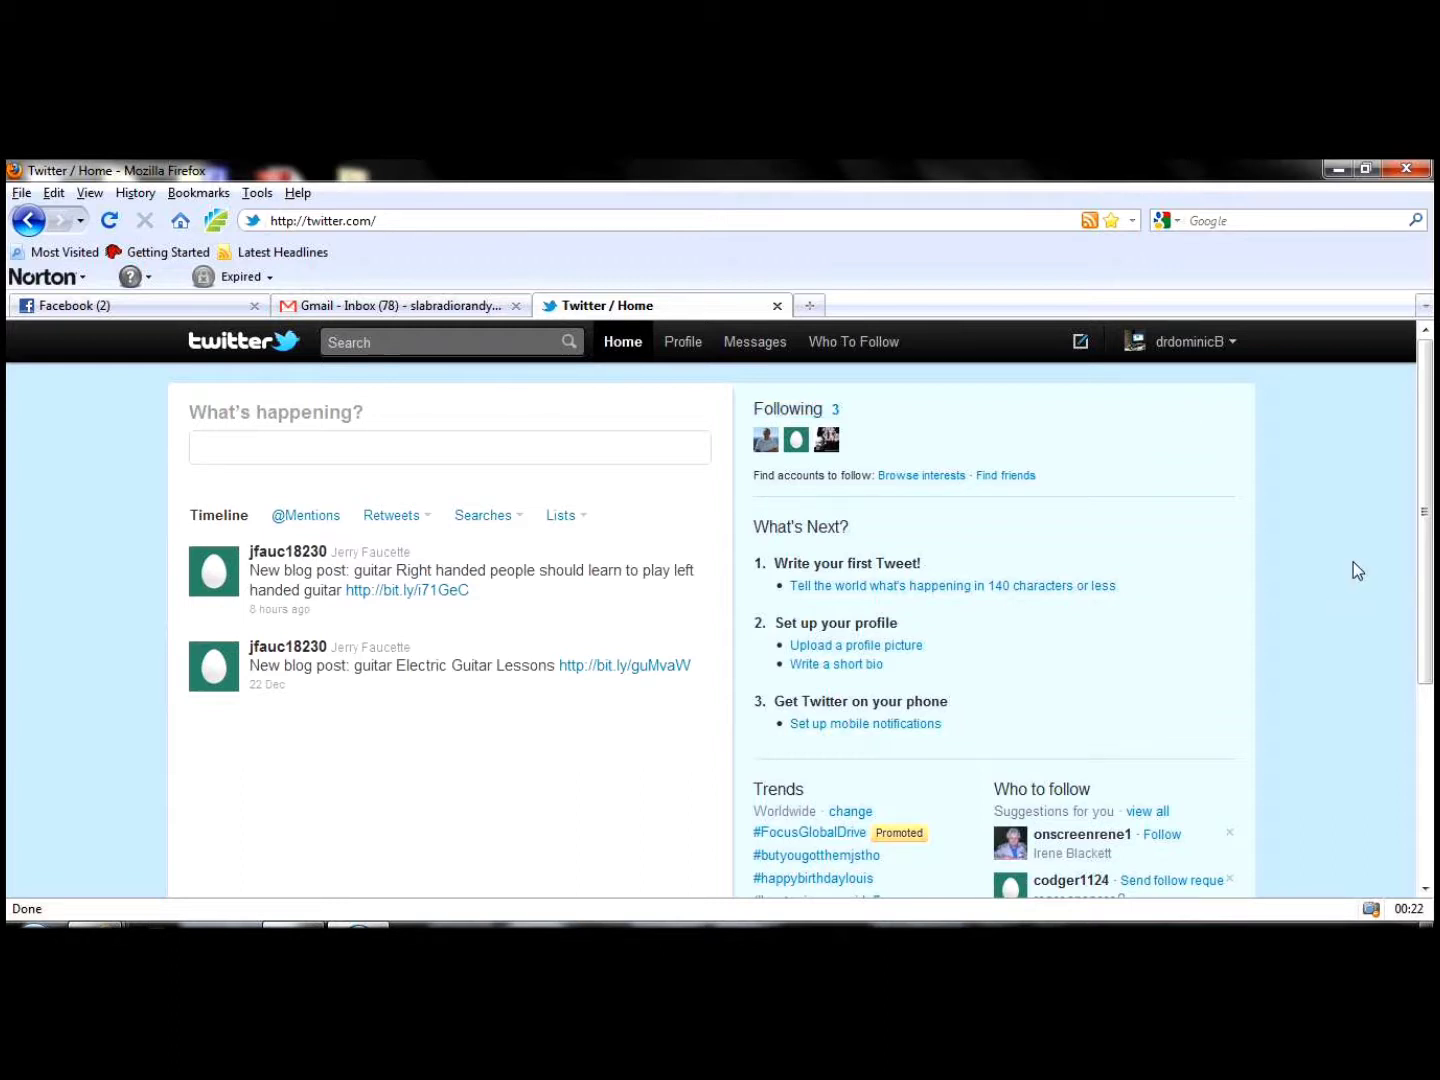
Open the Profile section of the account settings to show picture, name, location, web and bio
{"action": "left_click", "coordinate": [689, 349]}
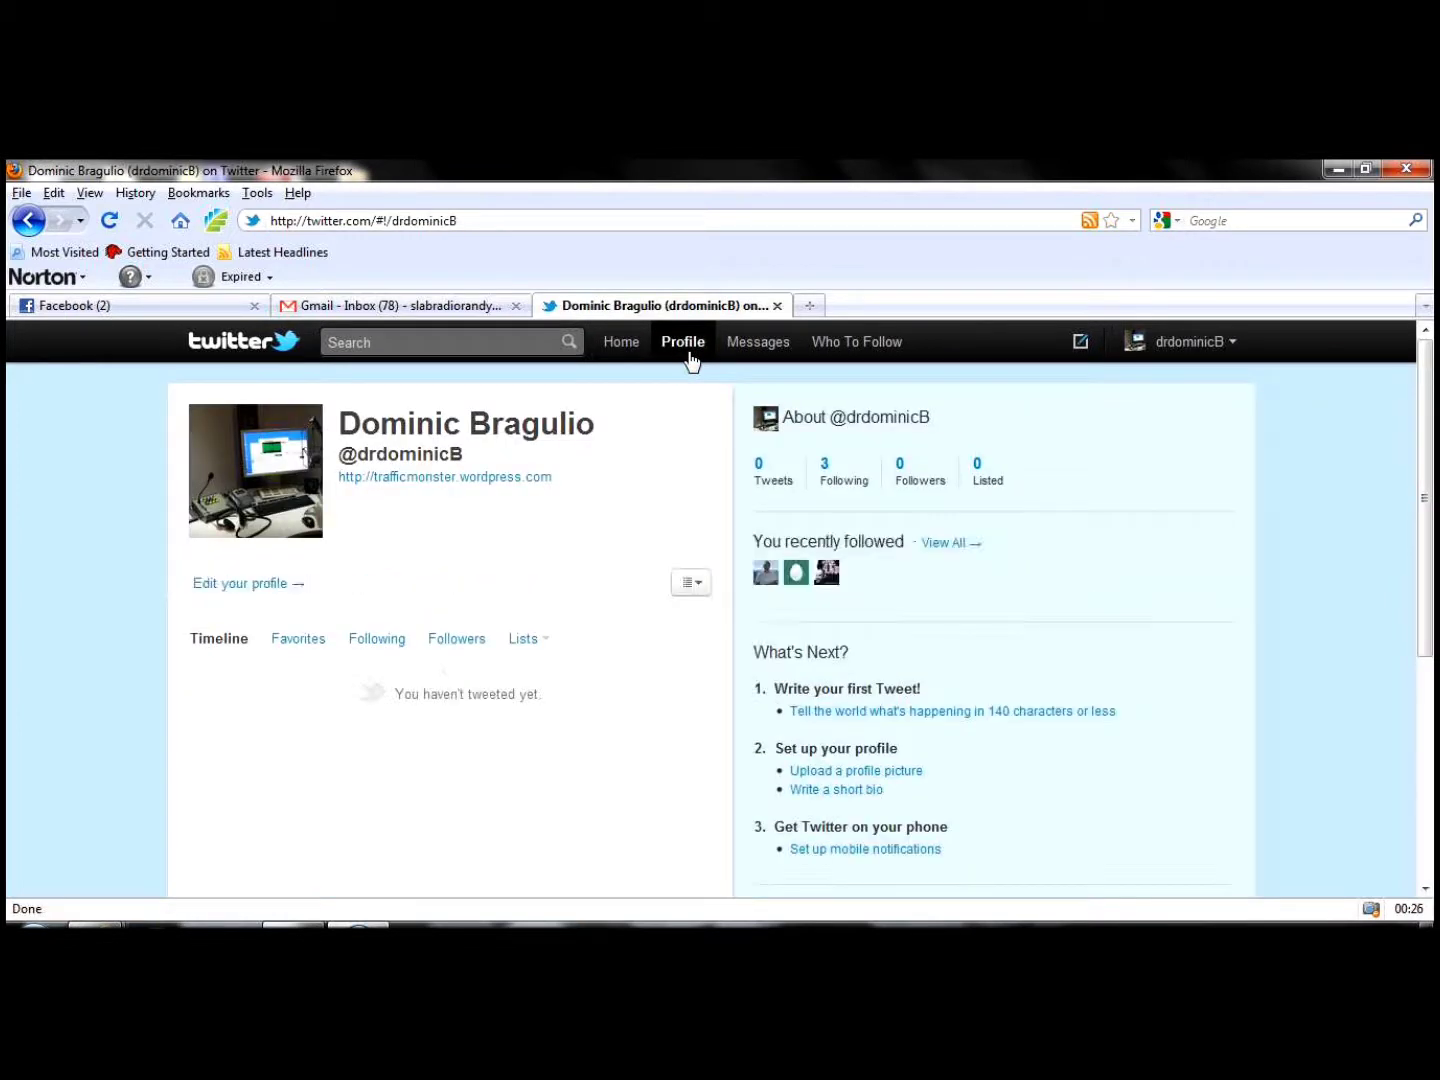
{"action": "left_click", "coordinate": [240, 584]}
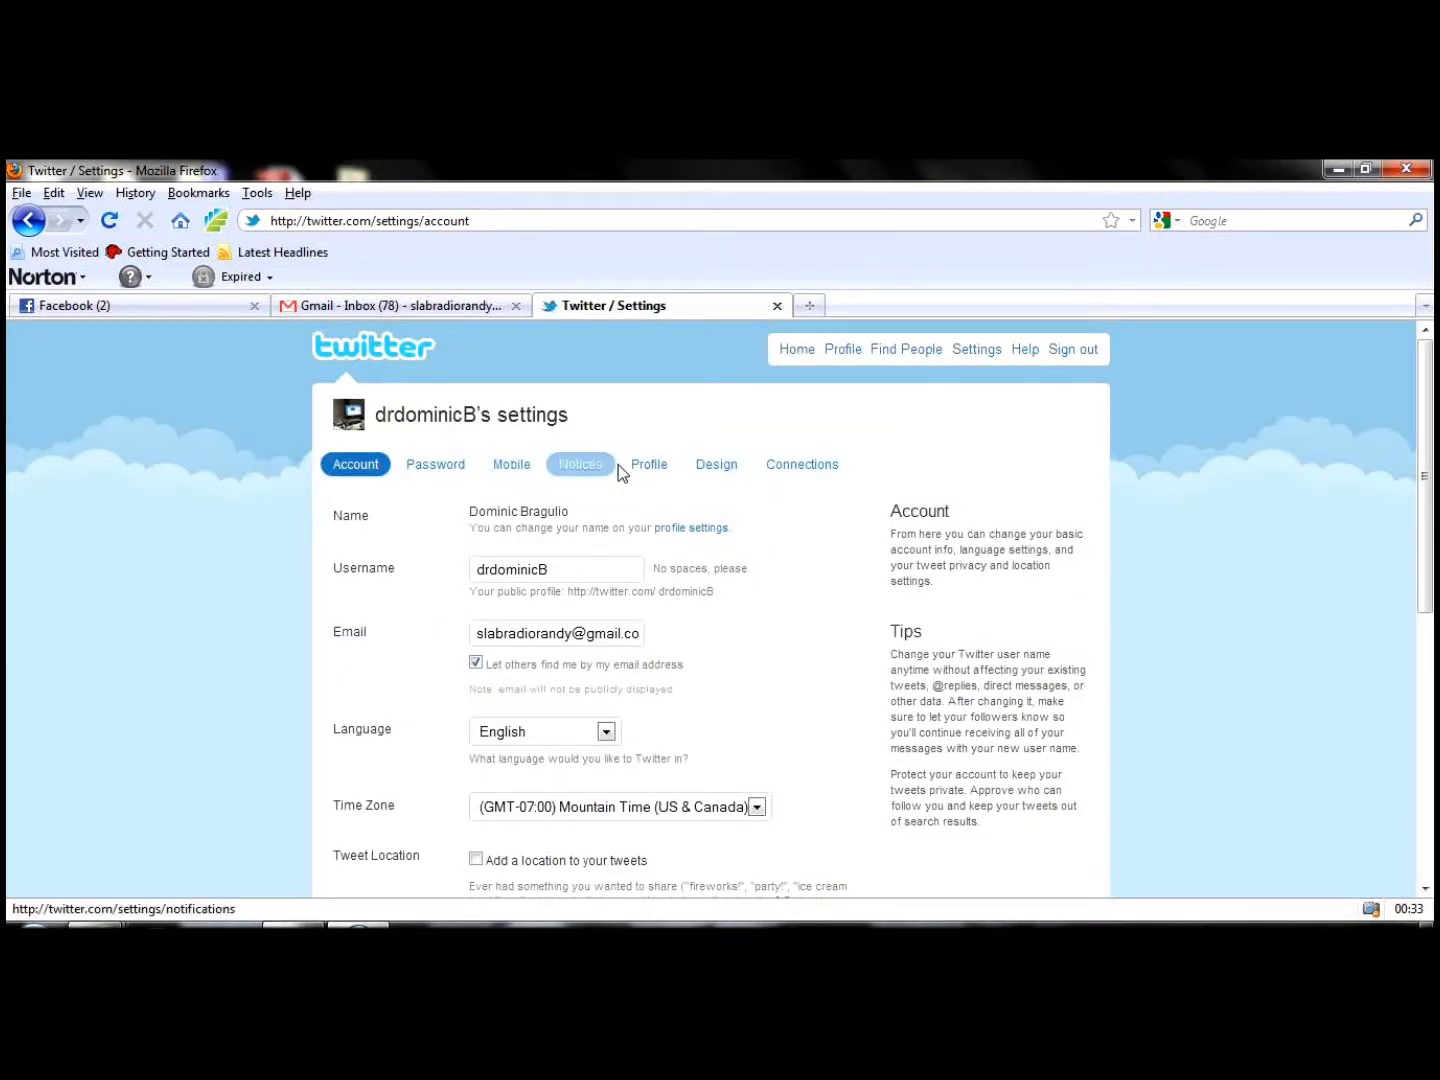
{"action": "left_click", "coordinate": [645, 466]}
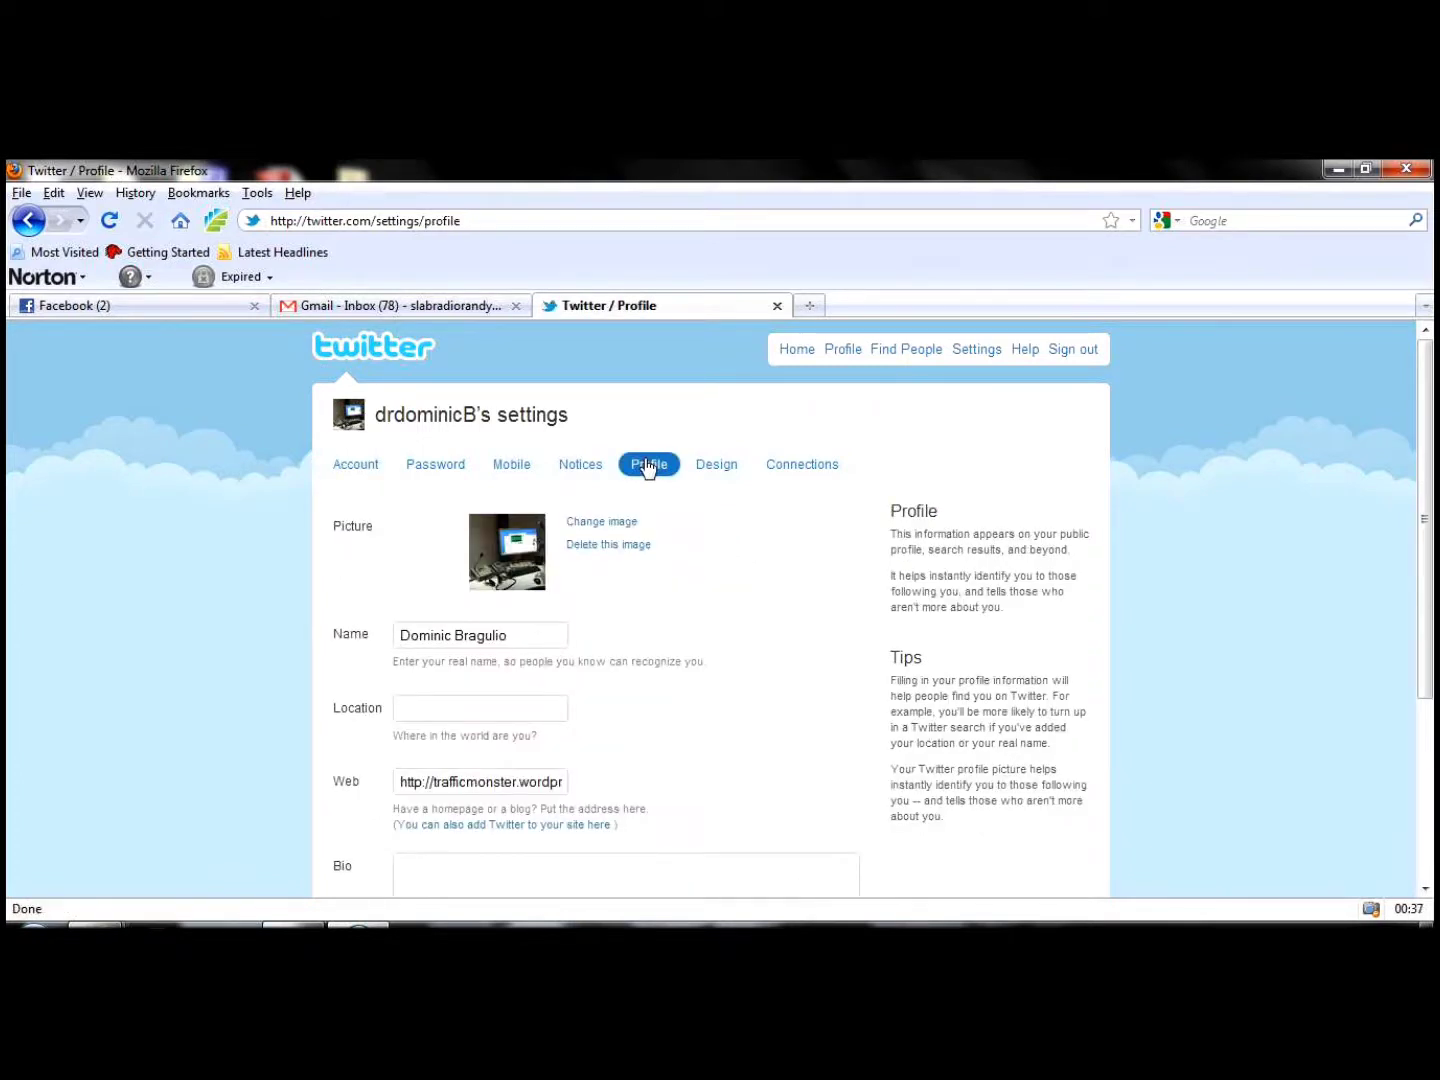
{"action": "scroll", "coordinate": [156, 476], "scroll_direction": "down", "scroll_amount": 1}
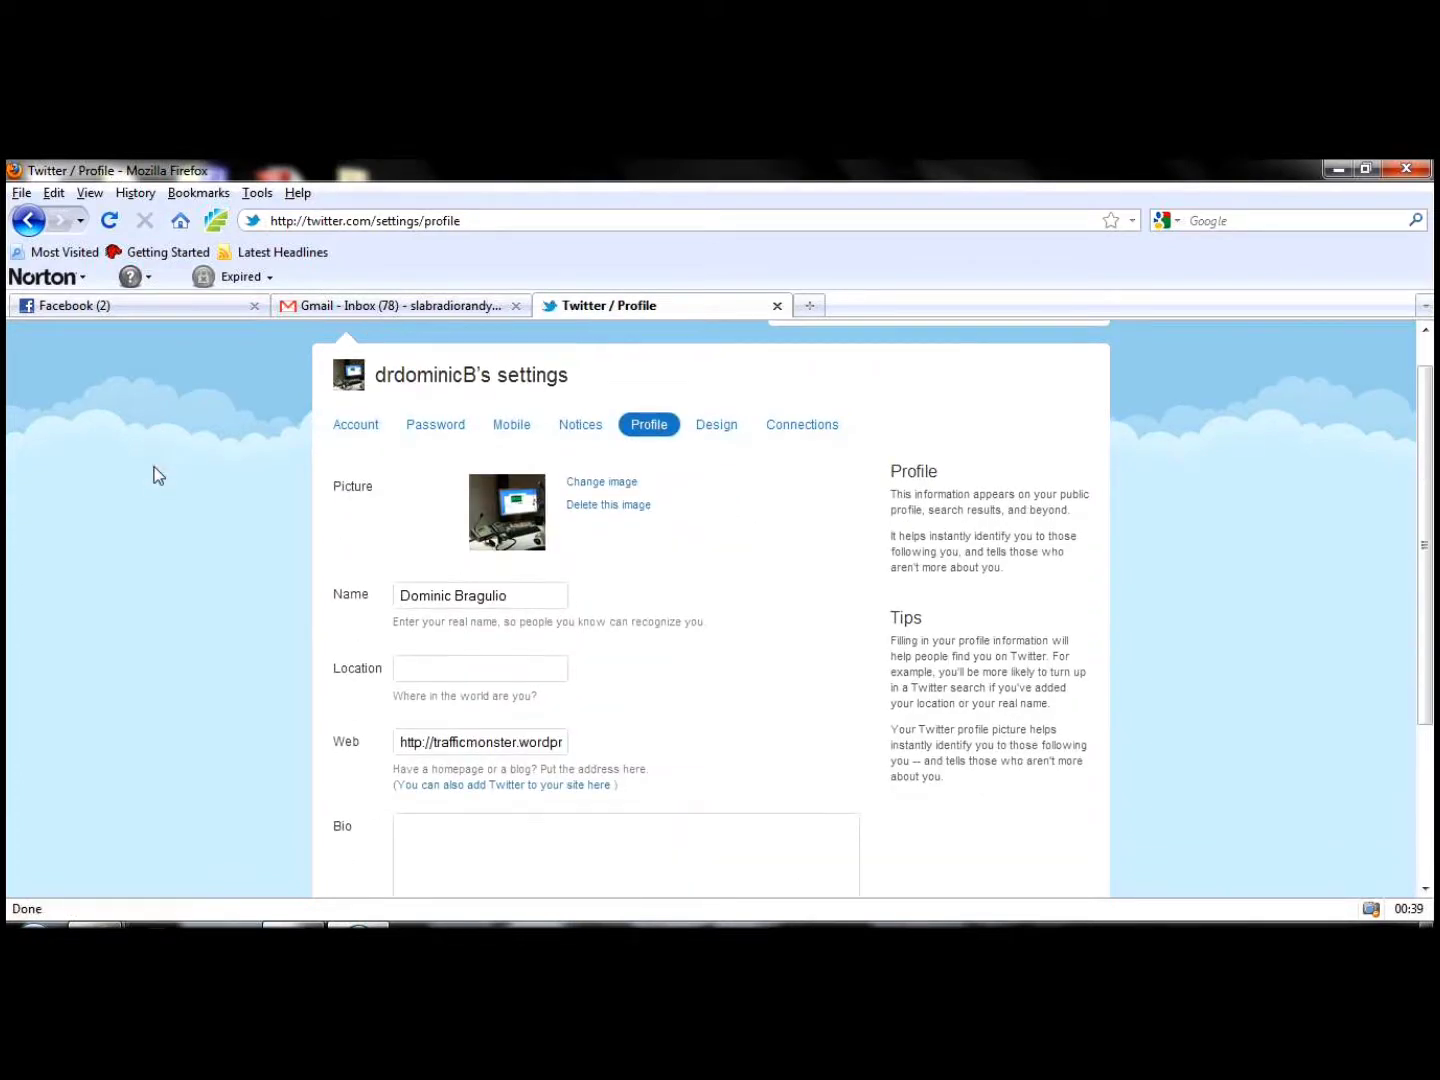
{"action": "scroll", "coordinate": [155, 476], "scroll_direction": "down", "scroll_amount": 1}
{"action": "scroll", "coordinate": [155, 476], "scroll_direction": "down", "scroll_amount": 1}
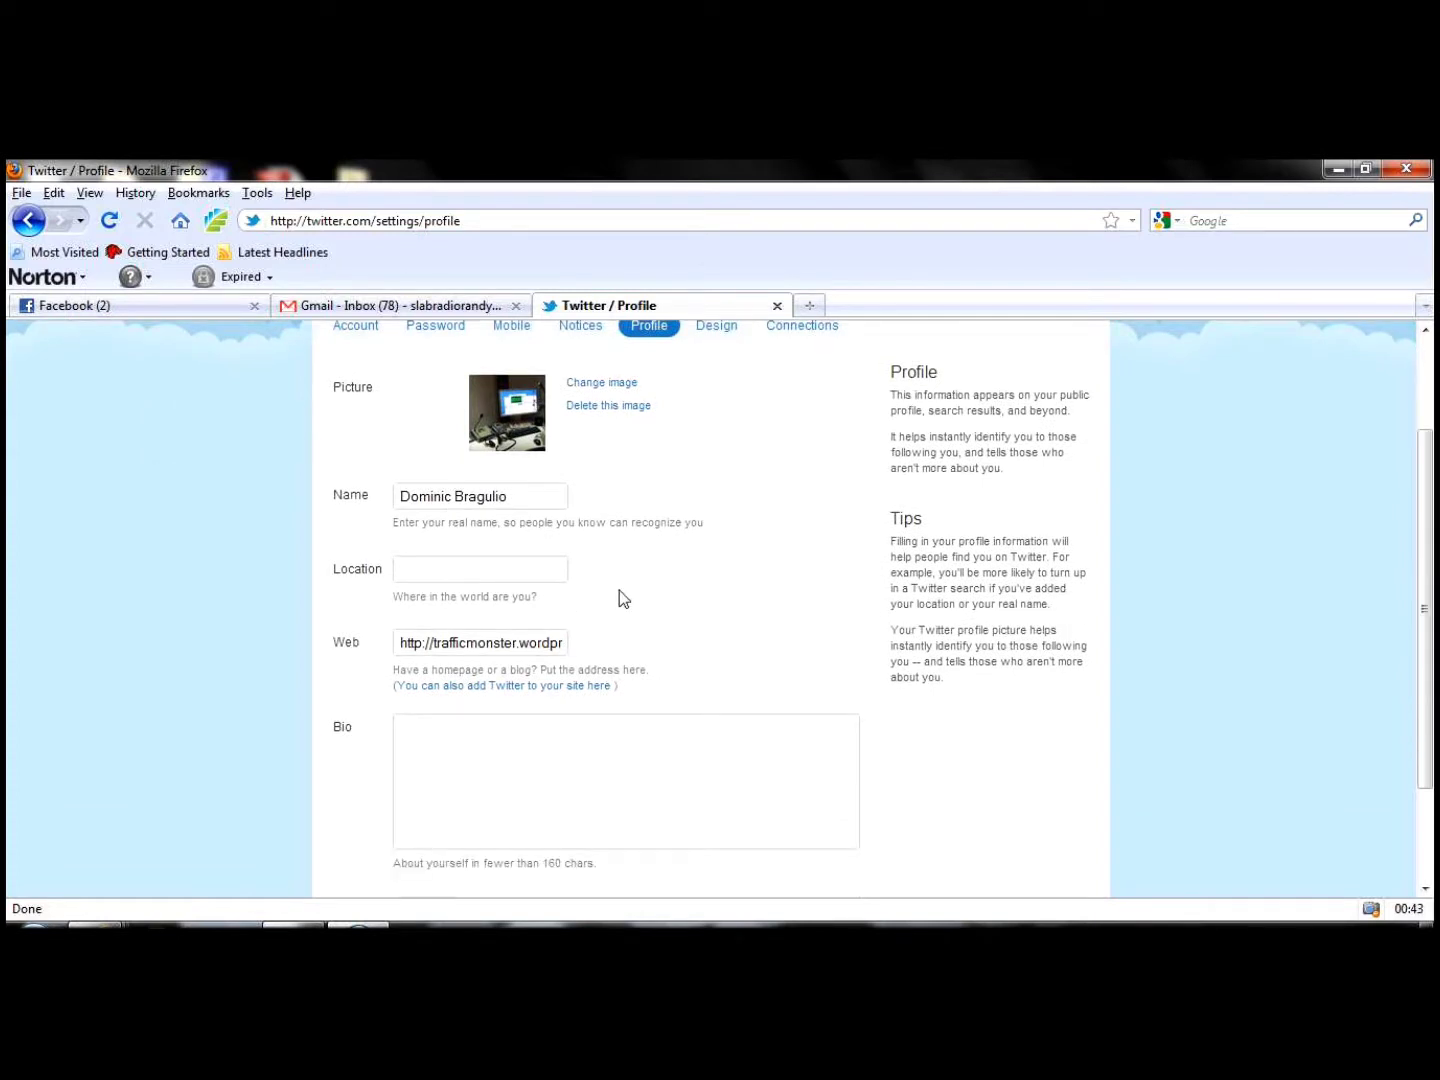
{"action": "scroll", "coordinate": [618, 598], "scroll_direction": "down", "scroll_amount": 2}
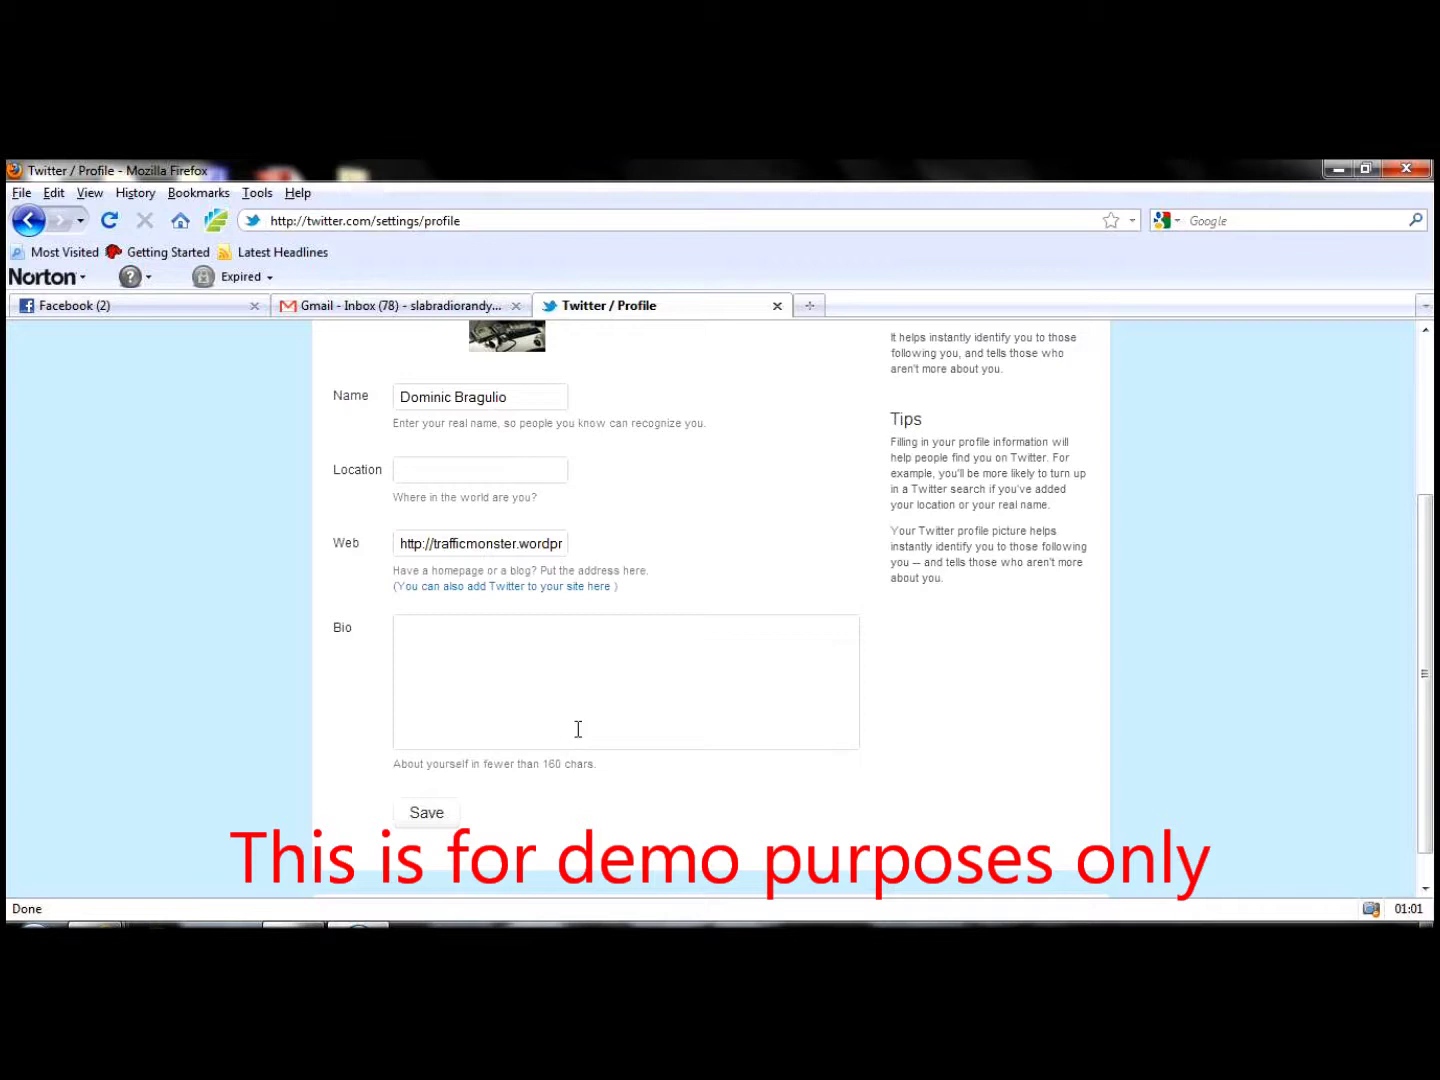
{"action": "left_click_drag", "start_coordinate": [1430, 547], "coordinate": [1430, 401]}
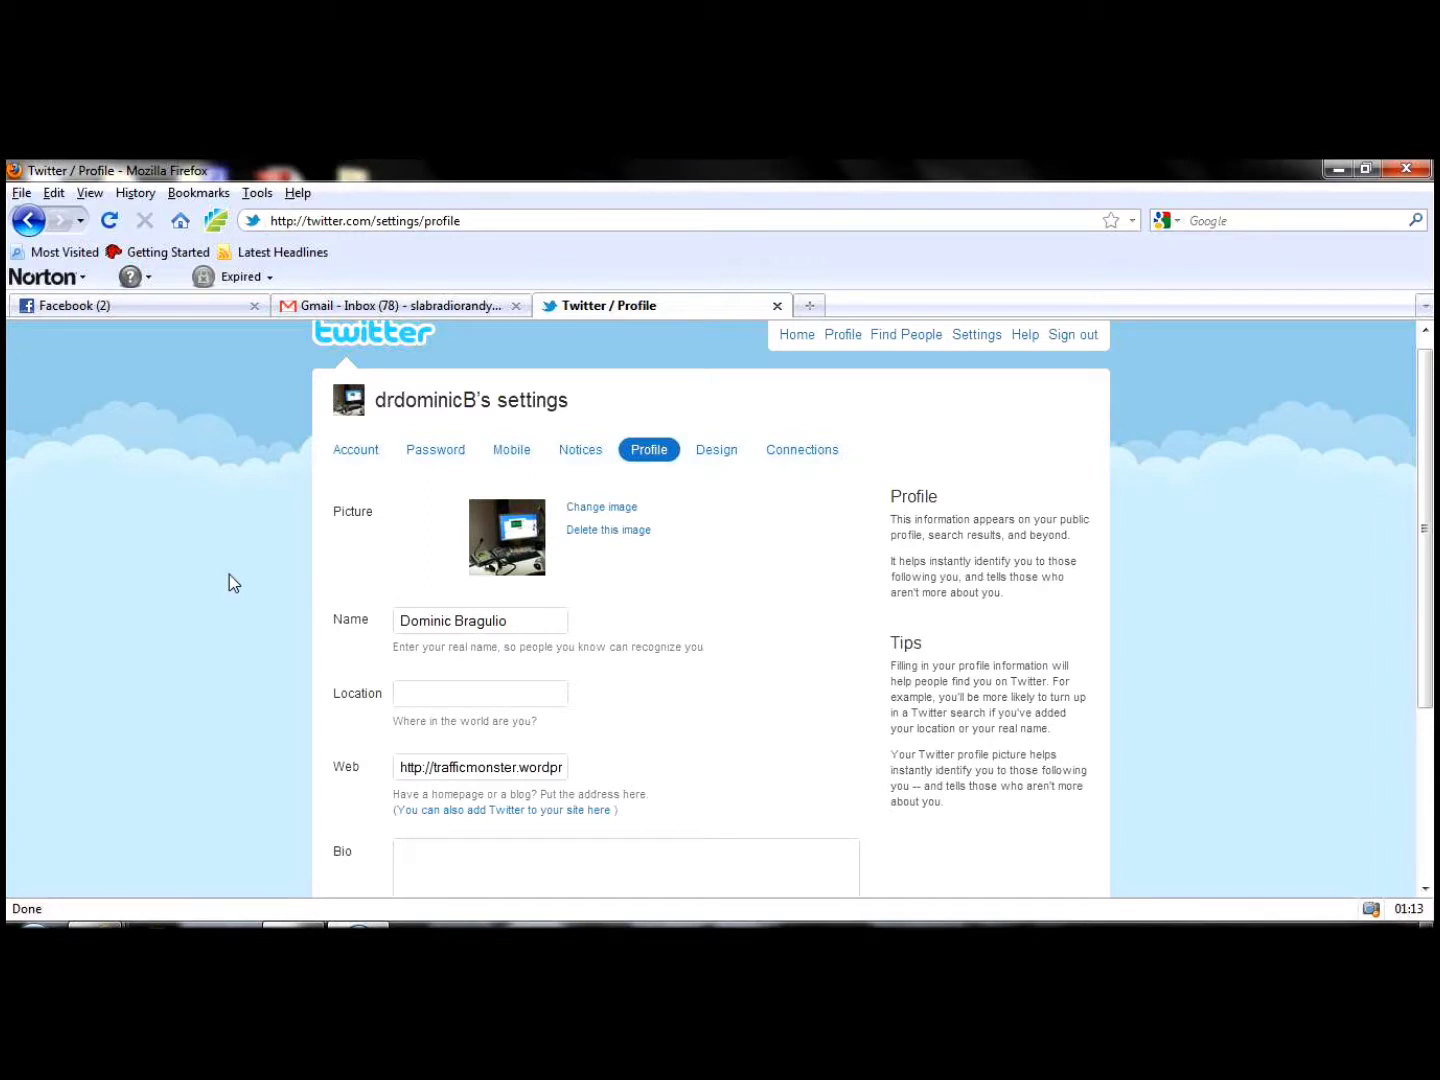
{"action": "scroll", "coordinate": [229, 583], "scroll_direction": "down", "scroll_amount": 5}
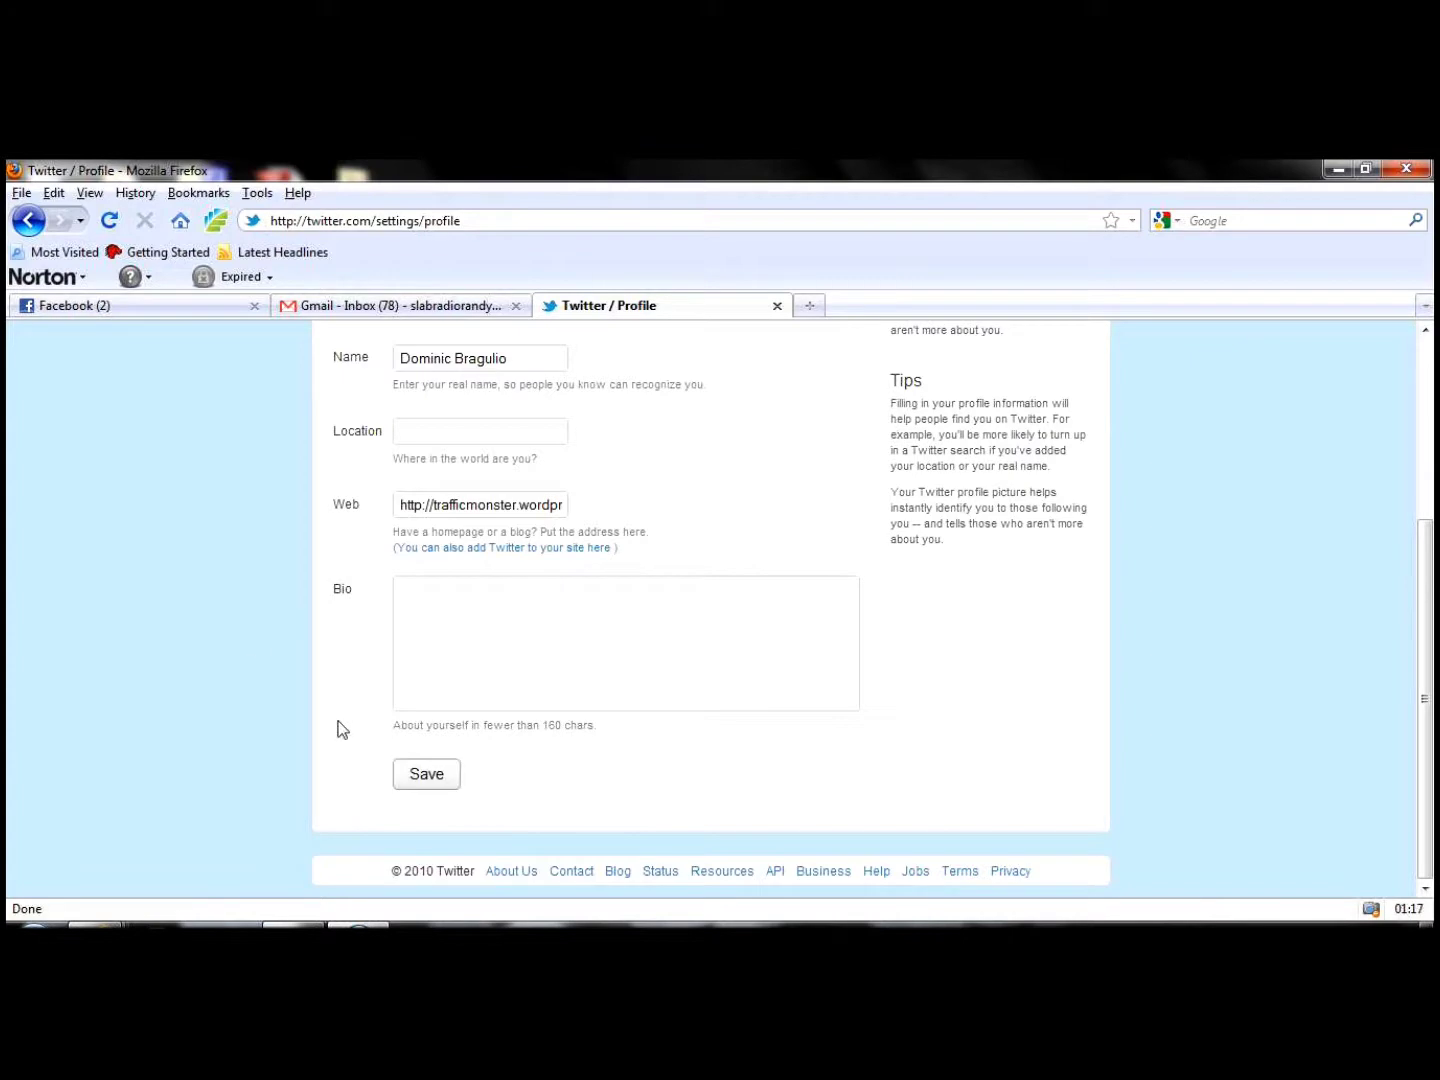
{"action": "scroll", "coordinate": [255, 644], "scroll_direction": "up", "scroll_amount": 1}
{"action": "scroll", "coordinate": [254, 643], "scroll_direction": "up", "scroll_amount": 3}
{"action": "scroll", "coordinate": [255, 644], "scroll_direction": "up", "scroll_amount": 2}
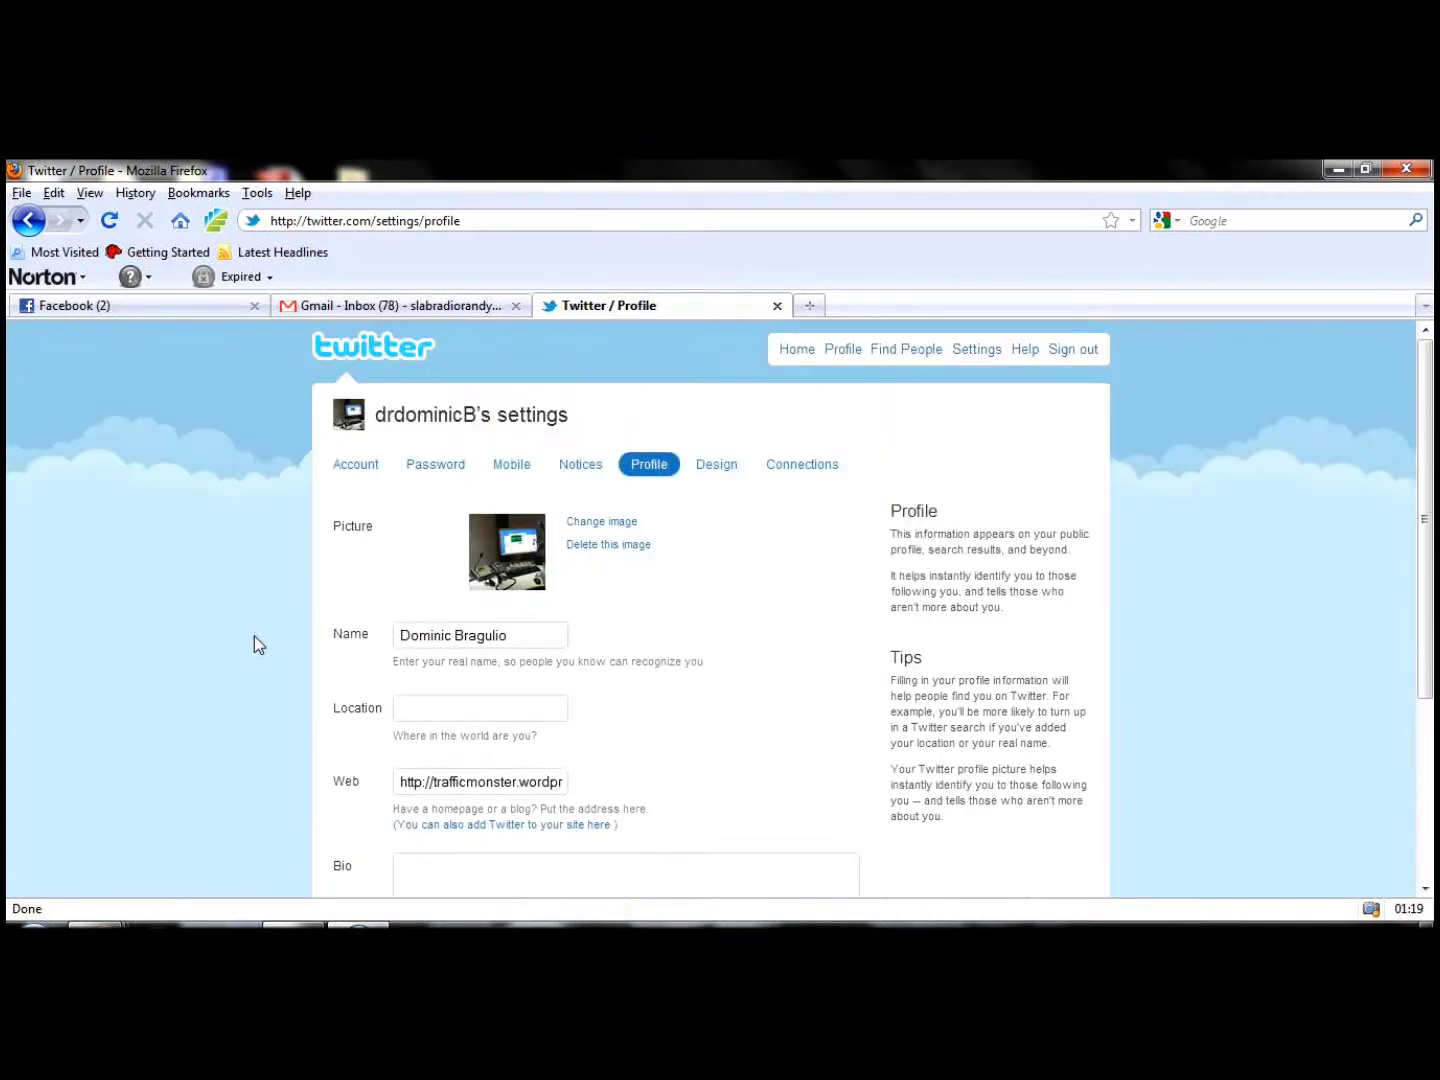
{"action": "left_click", "coordinate": [726, 474]}
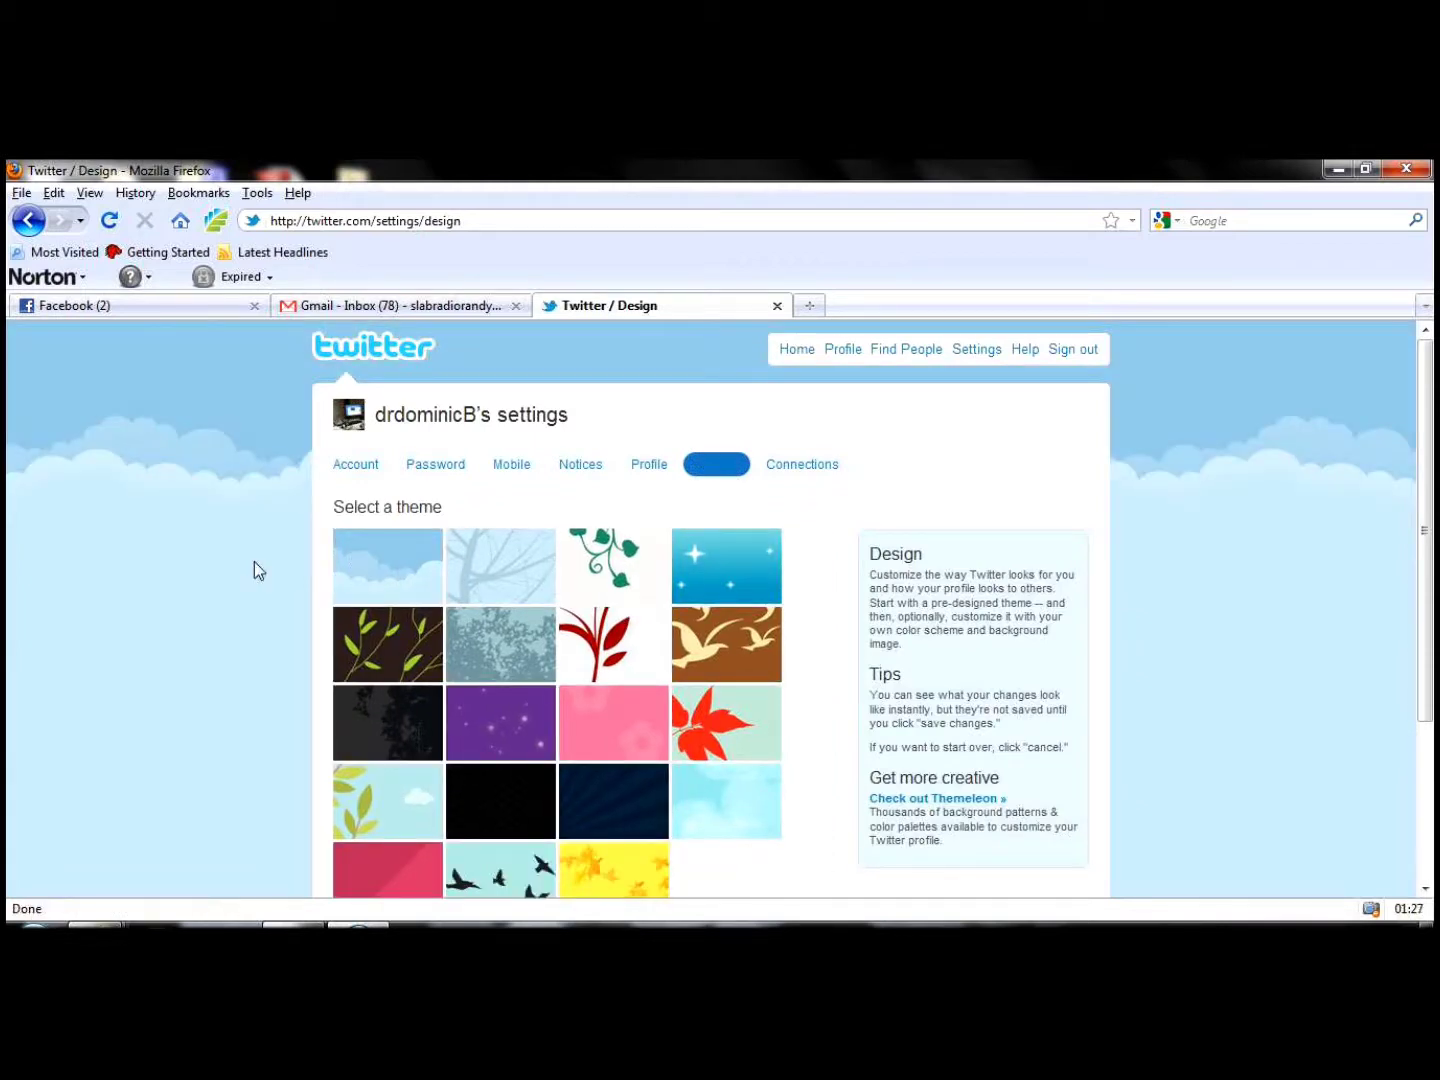
Preview several themes (red flower, brown birds, blue sparkle, red leaf, yellow leaves), settling on dark blue radial
{"action": "scroll", "coordinate": [254, 561], "scroll_direction": "down", "scroll_amount": 1}
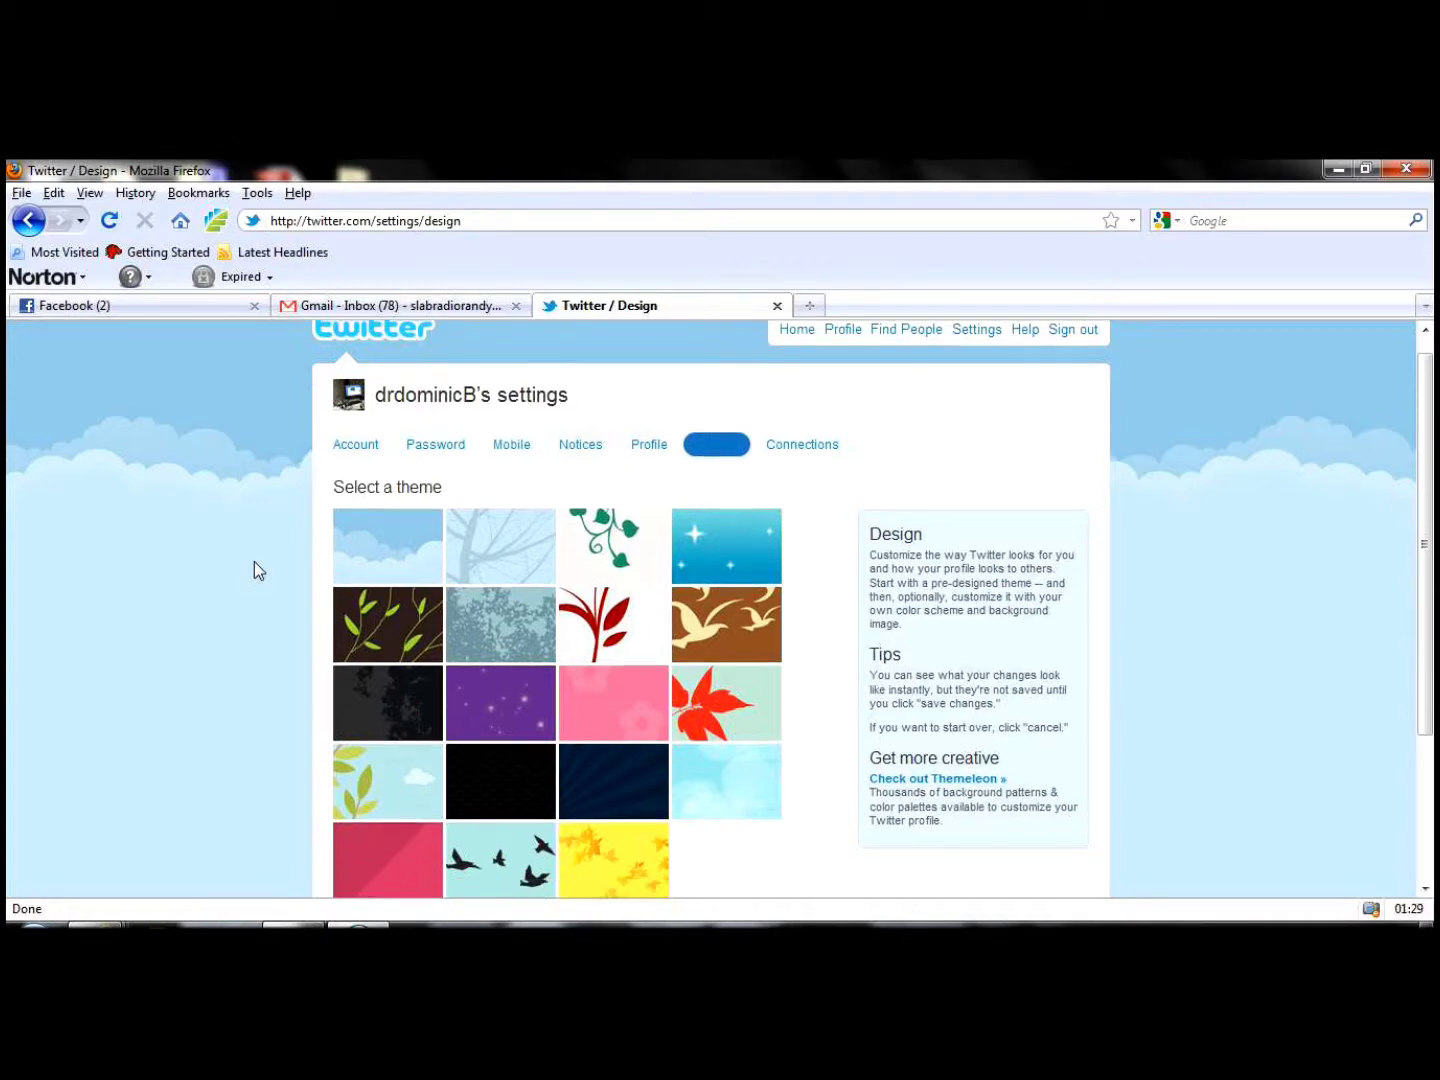
{"action": "scroll", "coordinate": [254, 570], "scroll_direction": "down", "scroll_amount": 1}
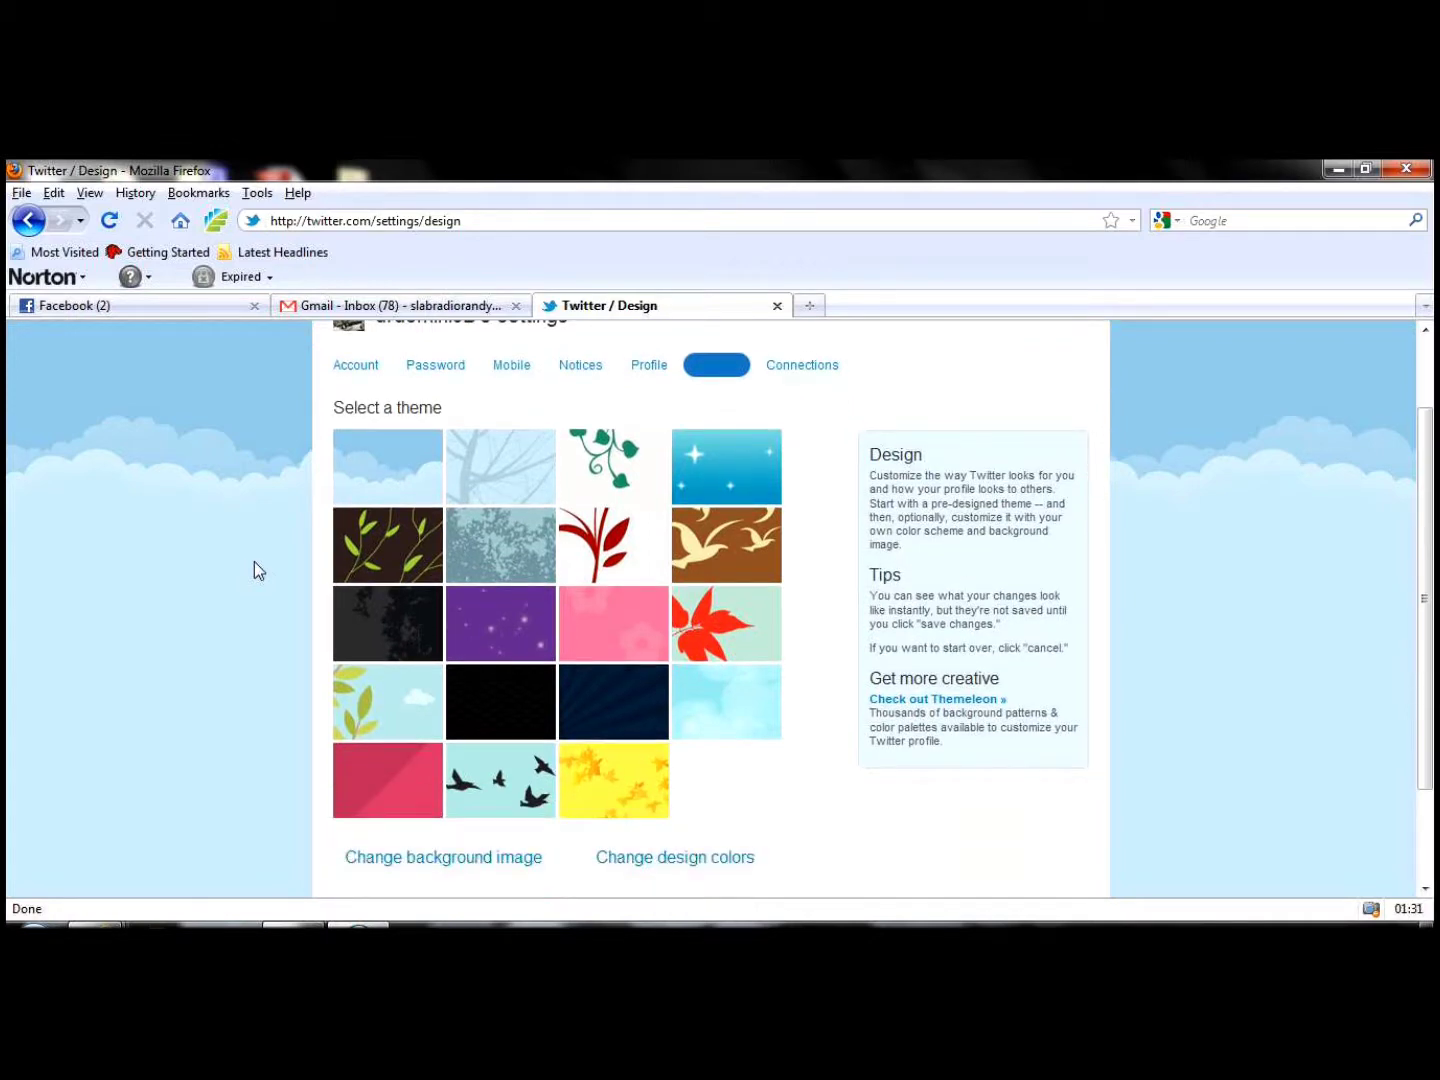
{"action": "left_click", "coordinate": [598, 558]}
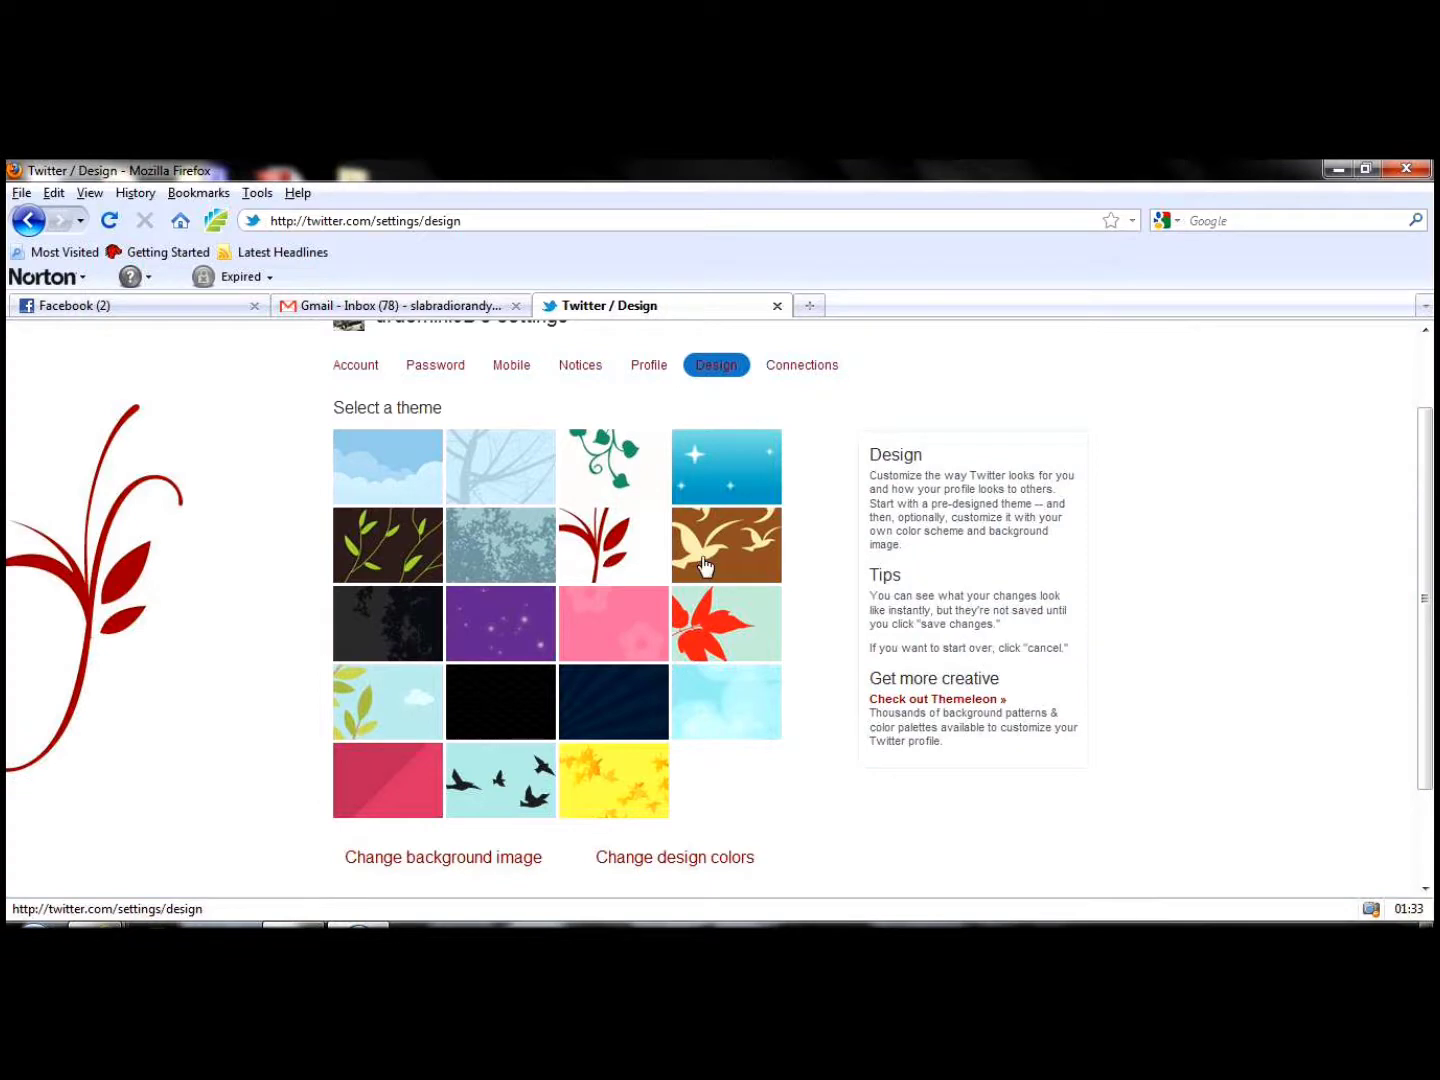
{"action": "left_click", "coordinate": [708, 566]}
{"action": "left_click", "coordinate": [734, 481]}
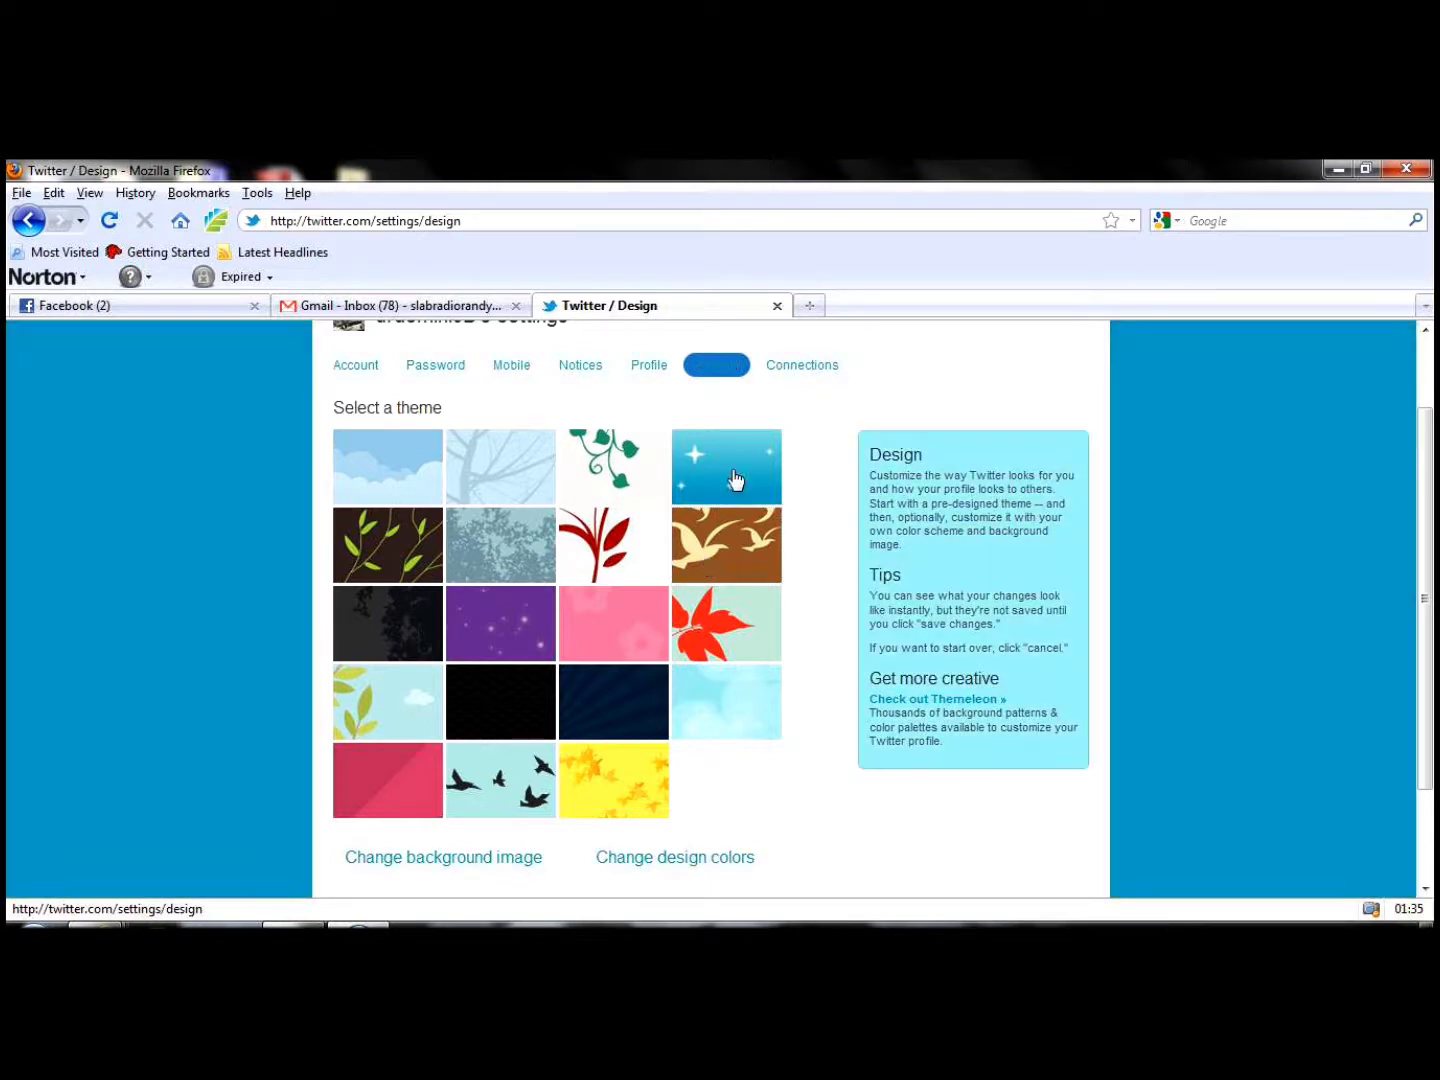
{"action": "scroll", "coordinate": [735, 481], "scroll_direction": "down", "scroll_amount": 3}
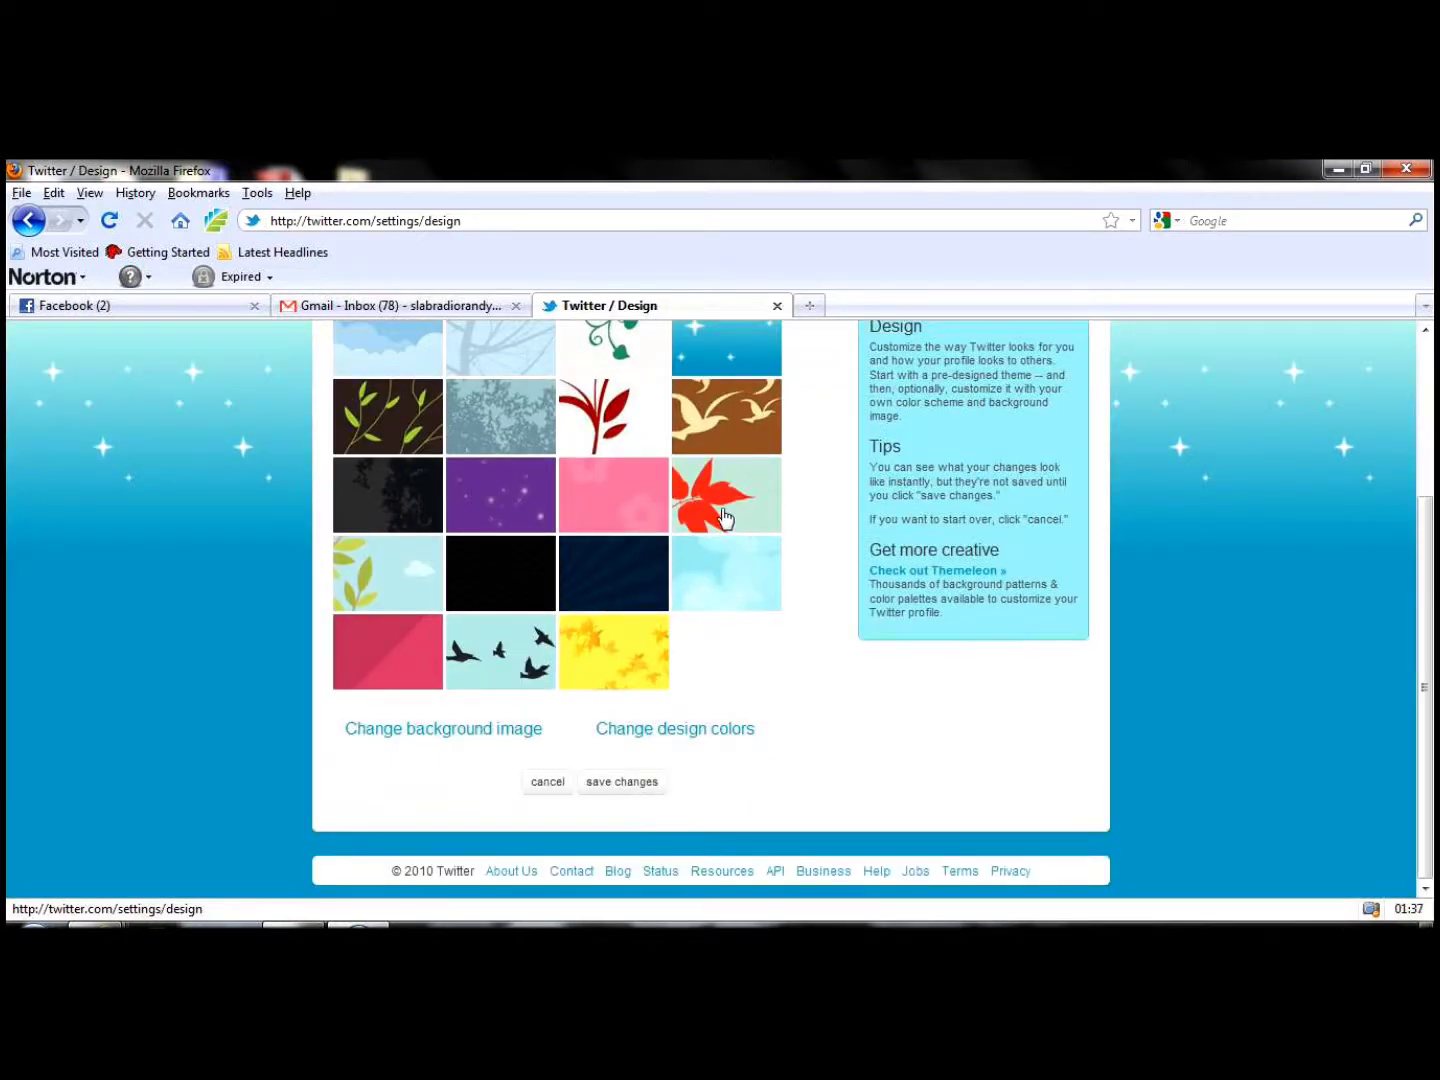
{"action": "left_click", "coordinate": [722, 514]}
{"action": "left_click", "coordinate": [638, 661]}
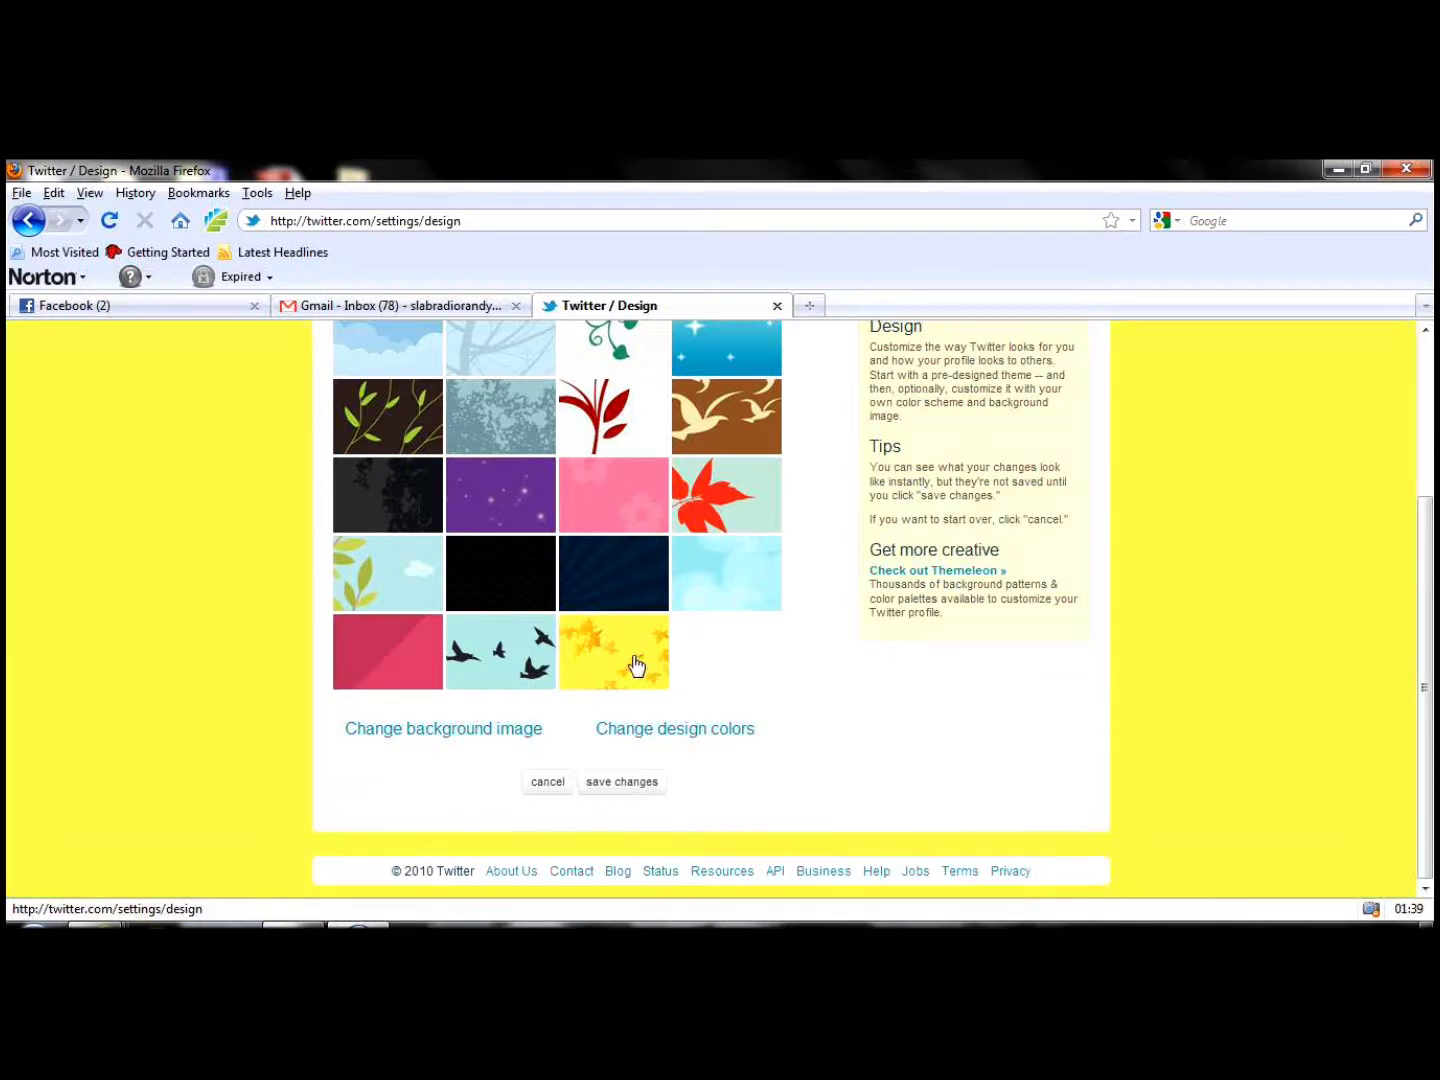
{"action": "left_click", "coordinate": [613, 581]}
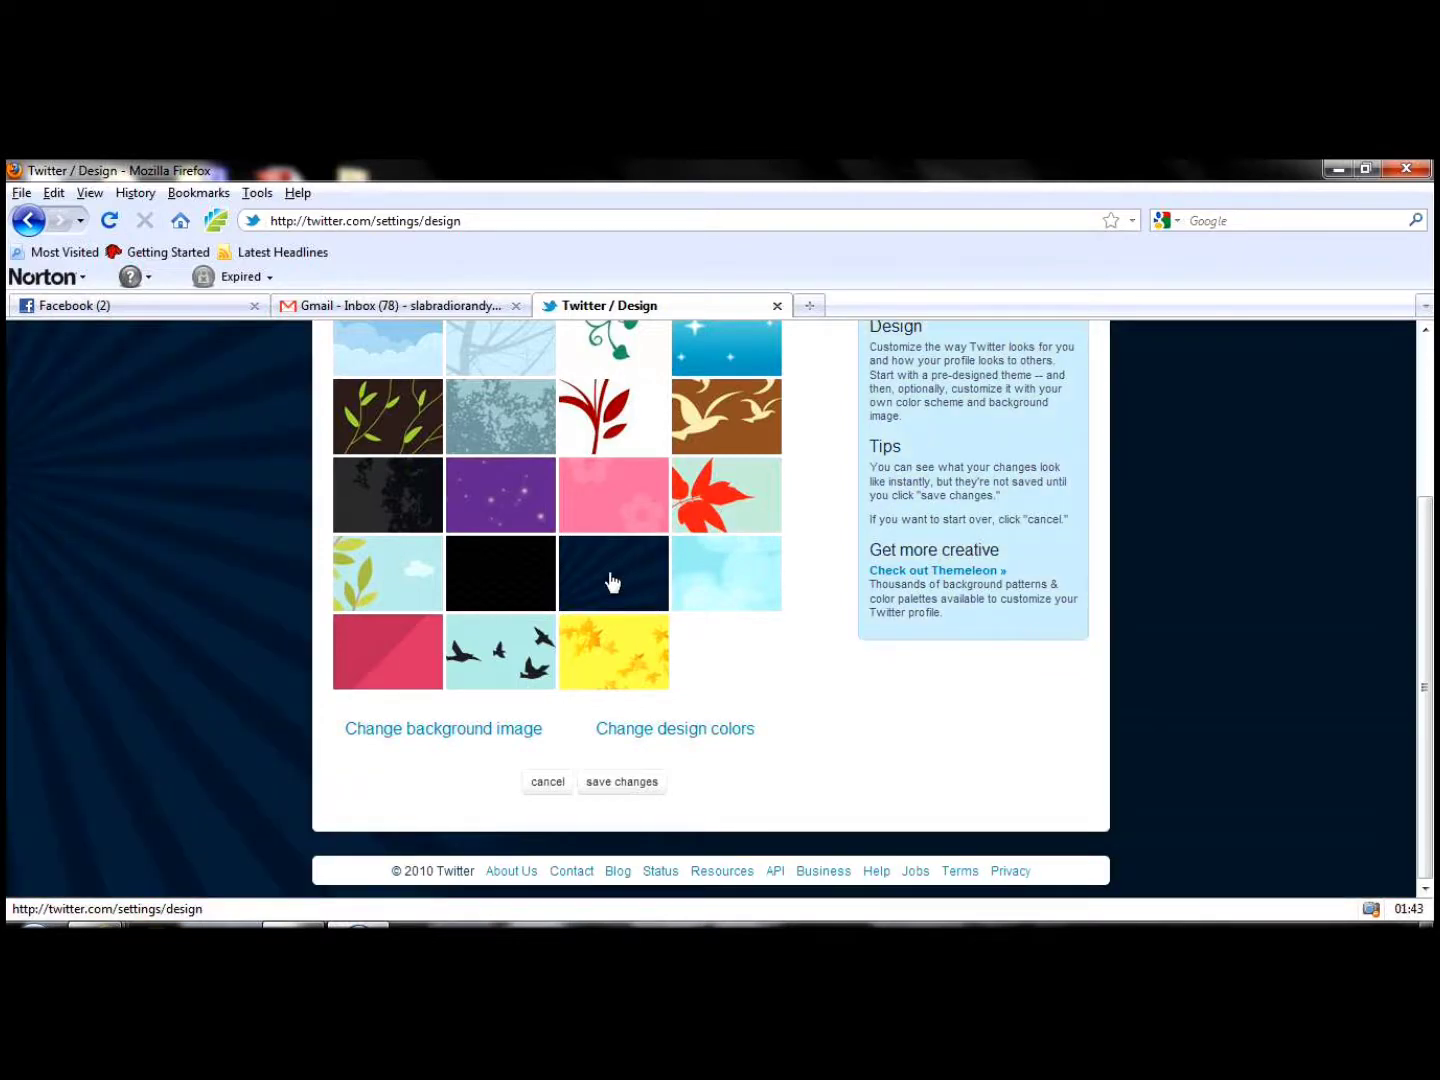
{"action": "left_click", "coordinate": [454, 739]}
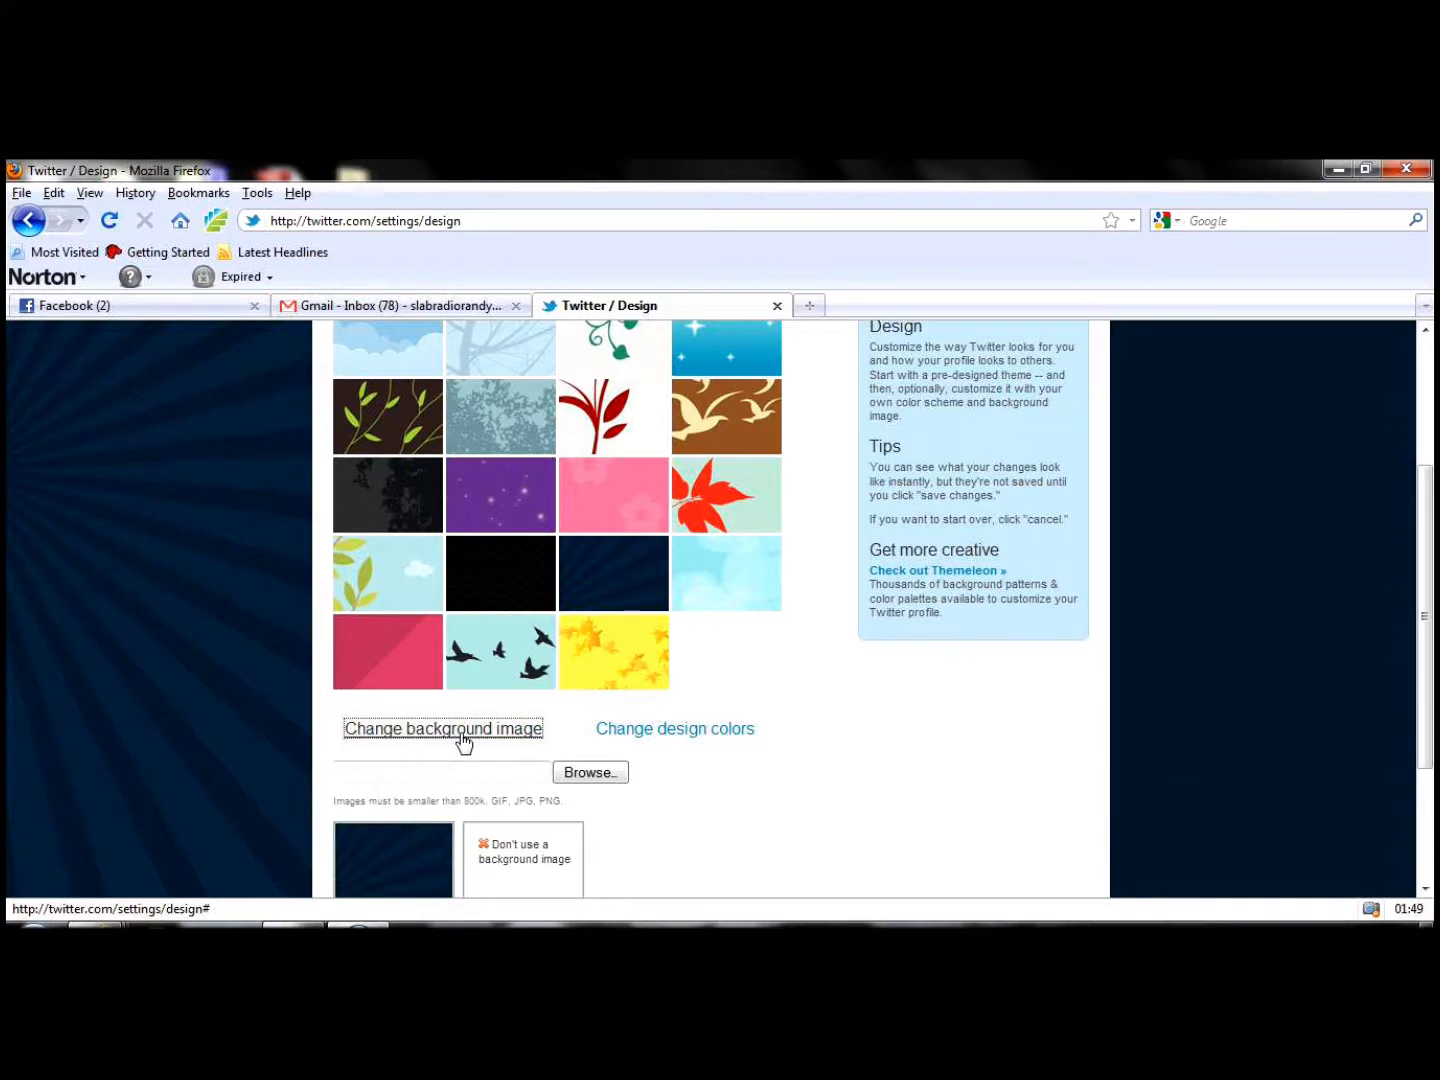
Upload the volcano photo ATT00028 as the background image
{"action": "left_click", "coordinate": [577, 774]}
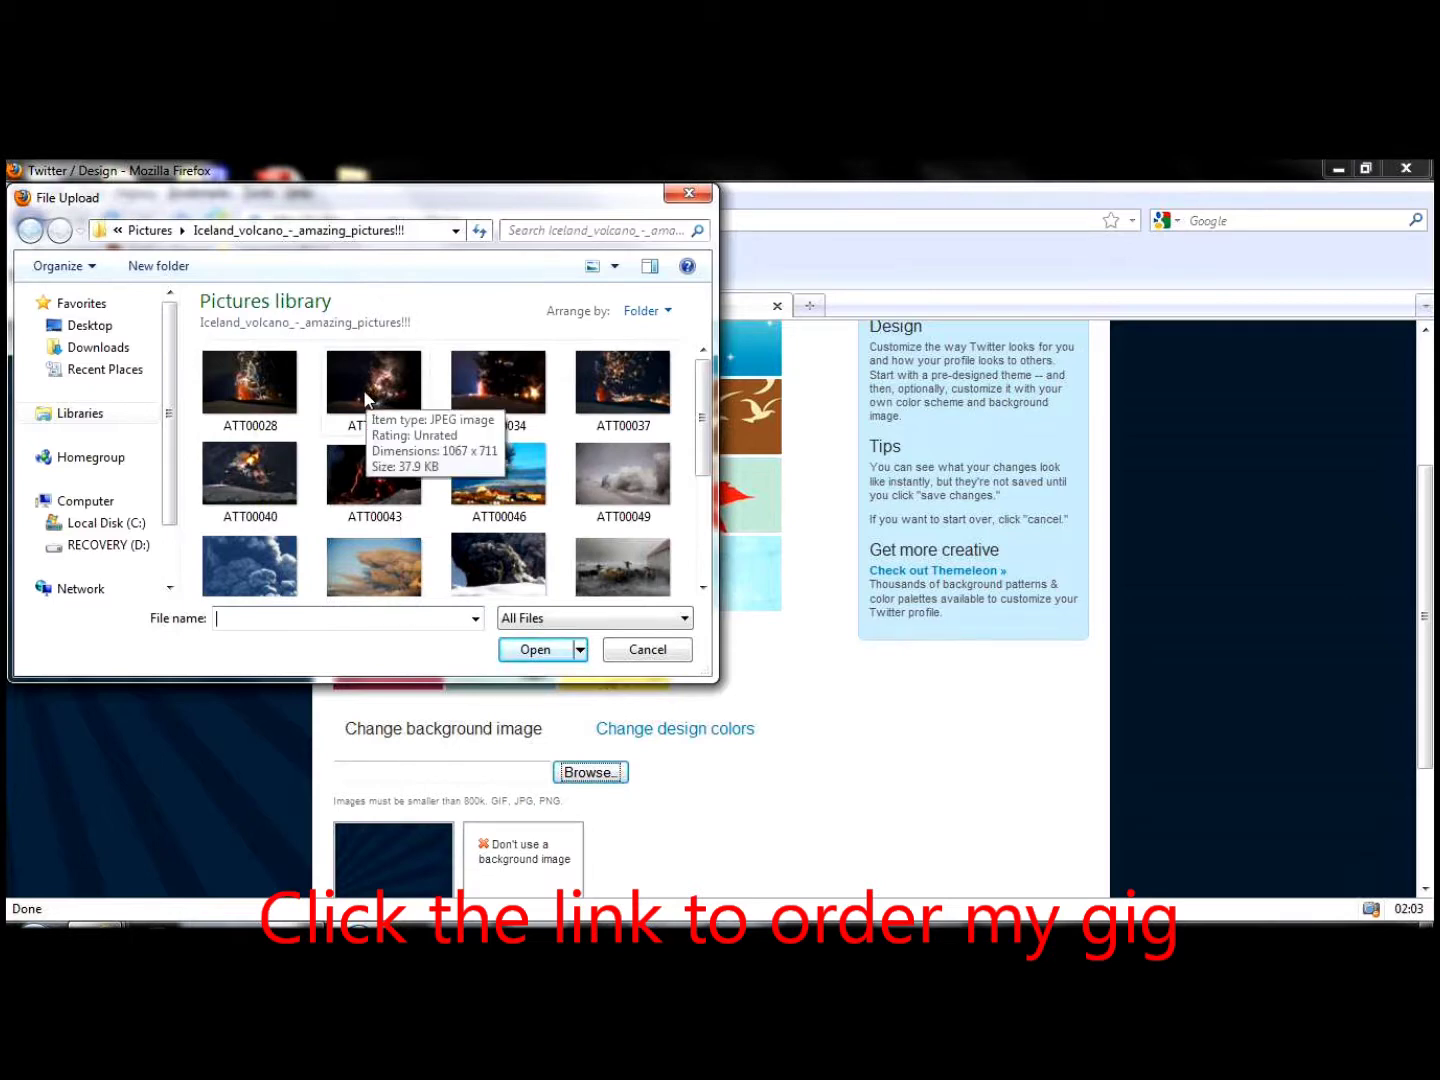
{"action": "left_click", "coordinate": [275, 390]}
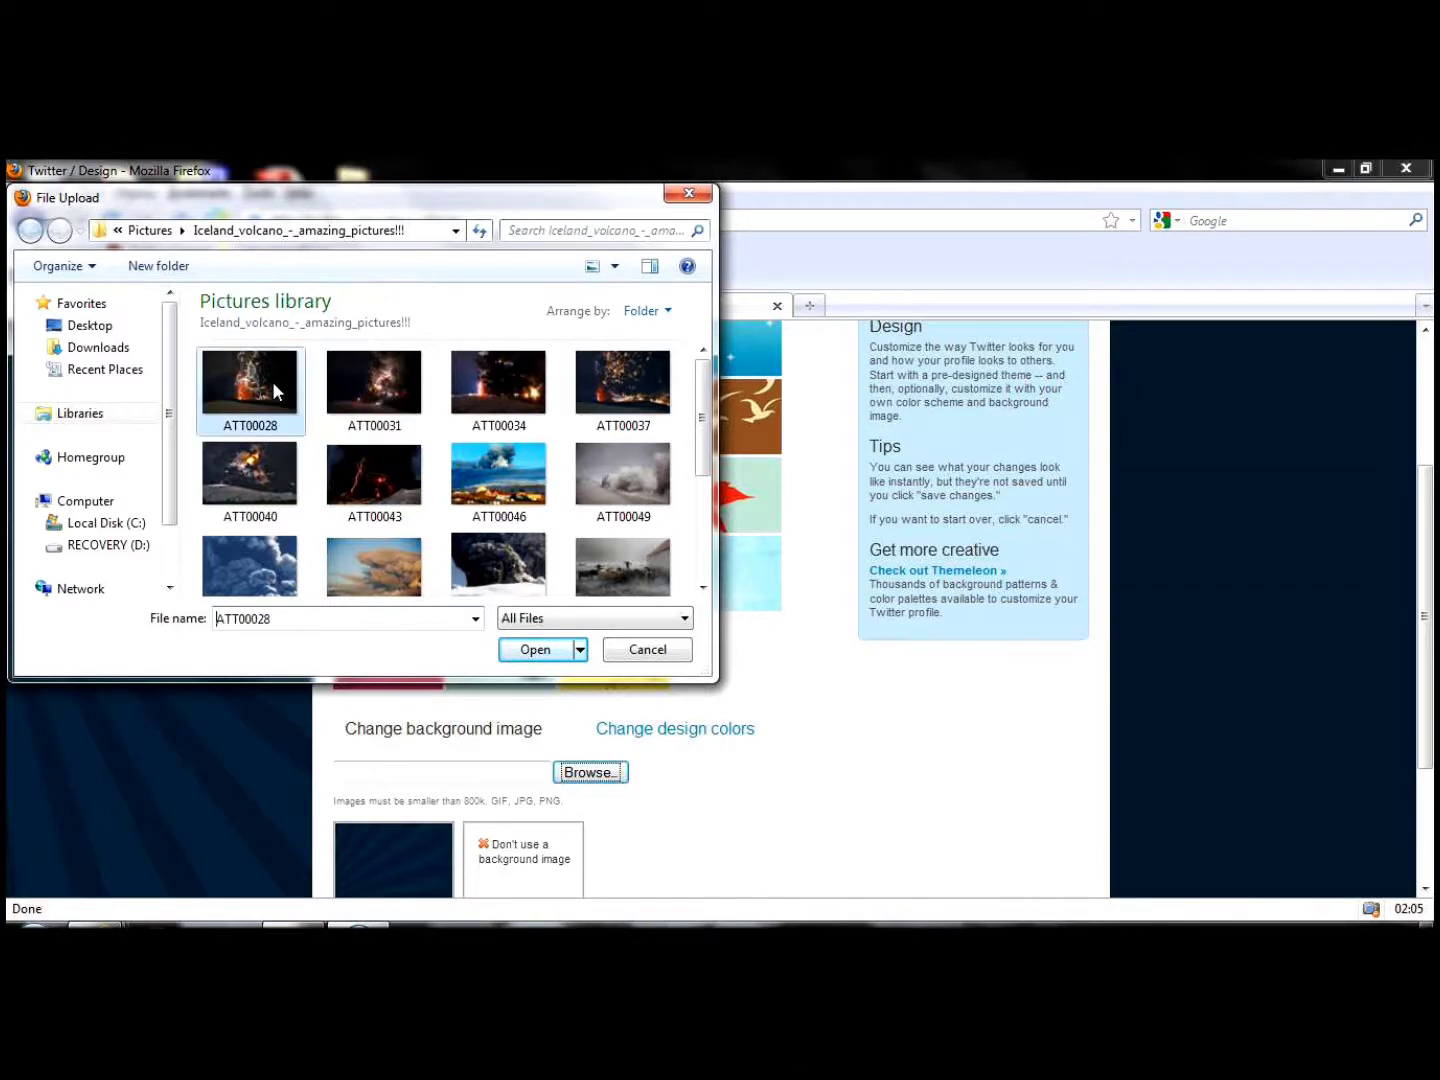
{"action": "left_click", "coordinate": [536, 652]}
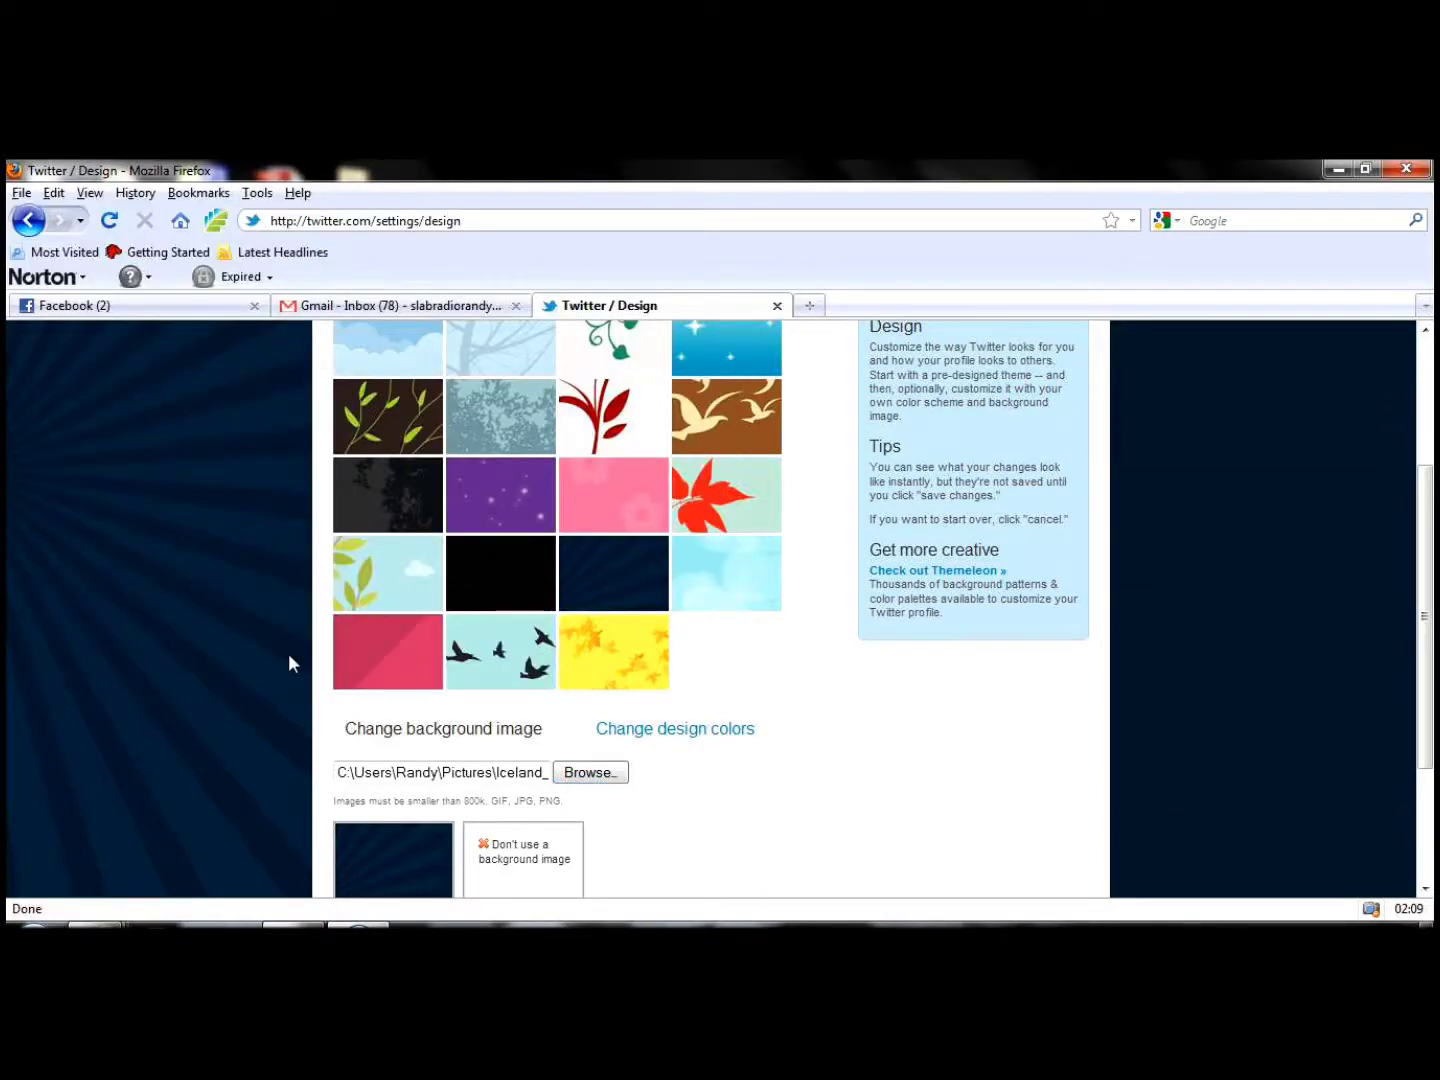
Tile the background image and save the design changes
{"action": "scroll", "coordinate": [288, 653], "scroll_direction": "down", "scroll_amount": 1}
{"action": "scroll", "coordinate": [289, 652], "scroll_direction": "down", "scroll_amount": 1}
{"action": "scroll", "coordinate": [288, 652], "scroll_direction": "down", "scroll_amount": 1}
{"action": "scroll", "coordinate": [289, 655], "scroll_direction": "down", "scroll_amount": 1}
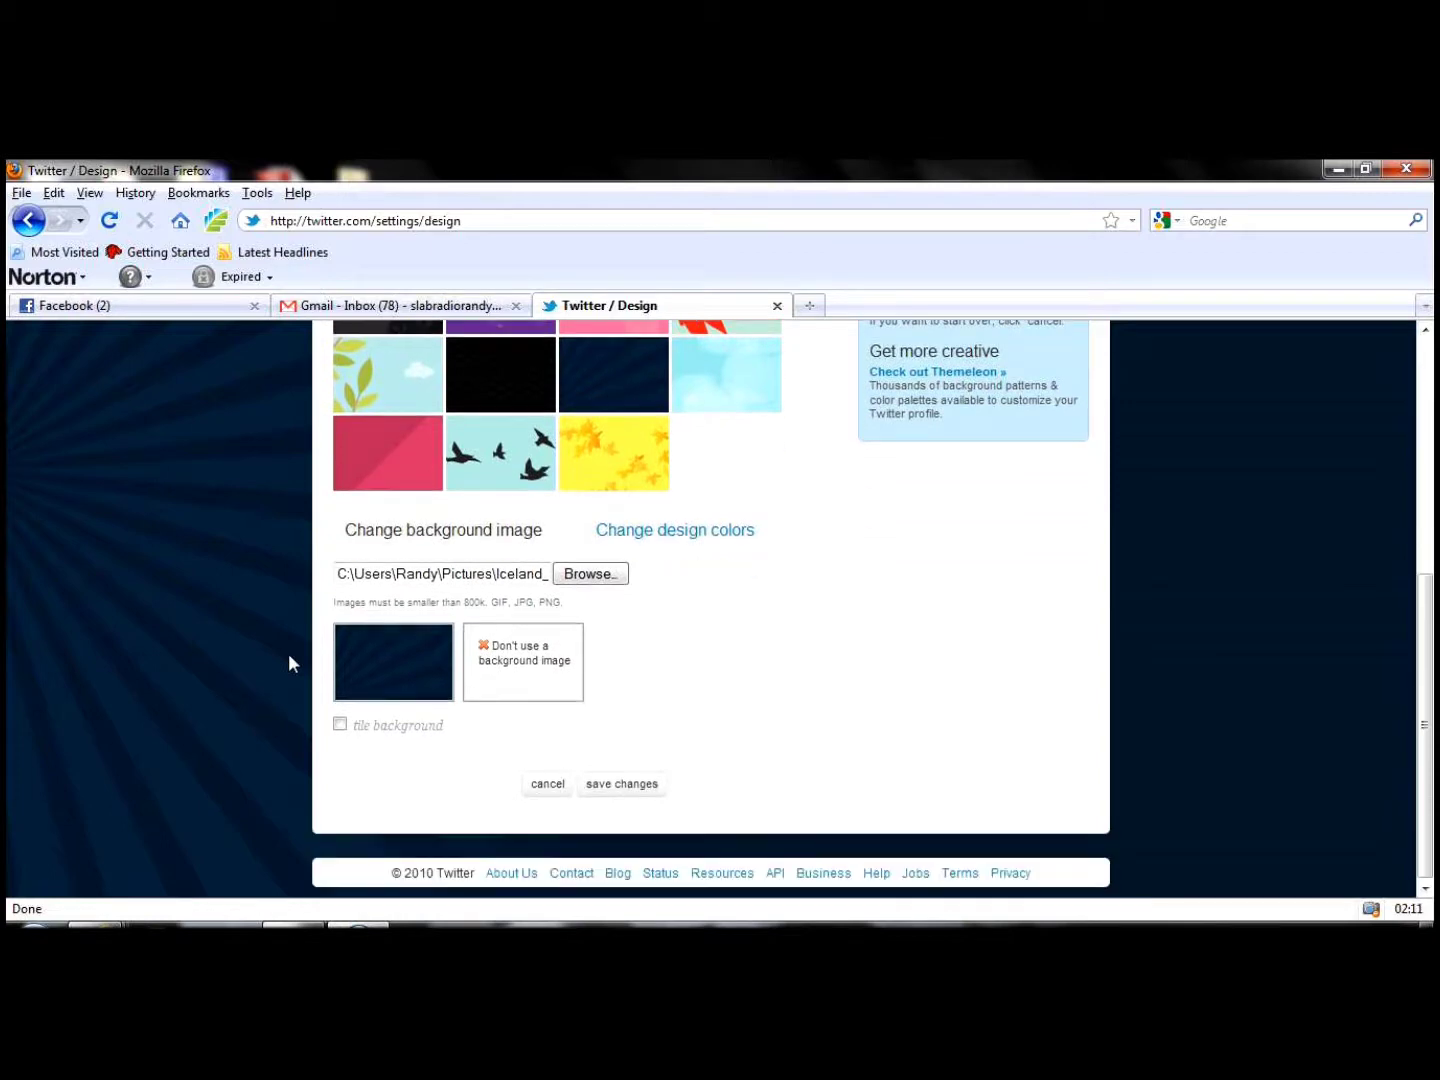
{"action": "left_click", "coordinate": [341, 726]}
{"action": "left_click", "coordinate": [633, 793]}
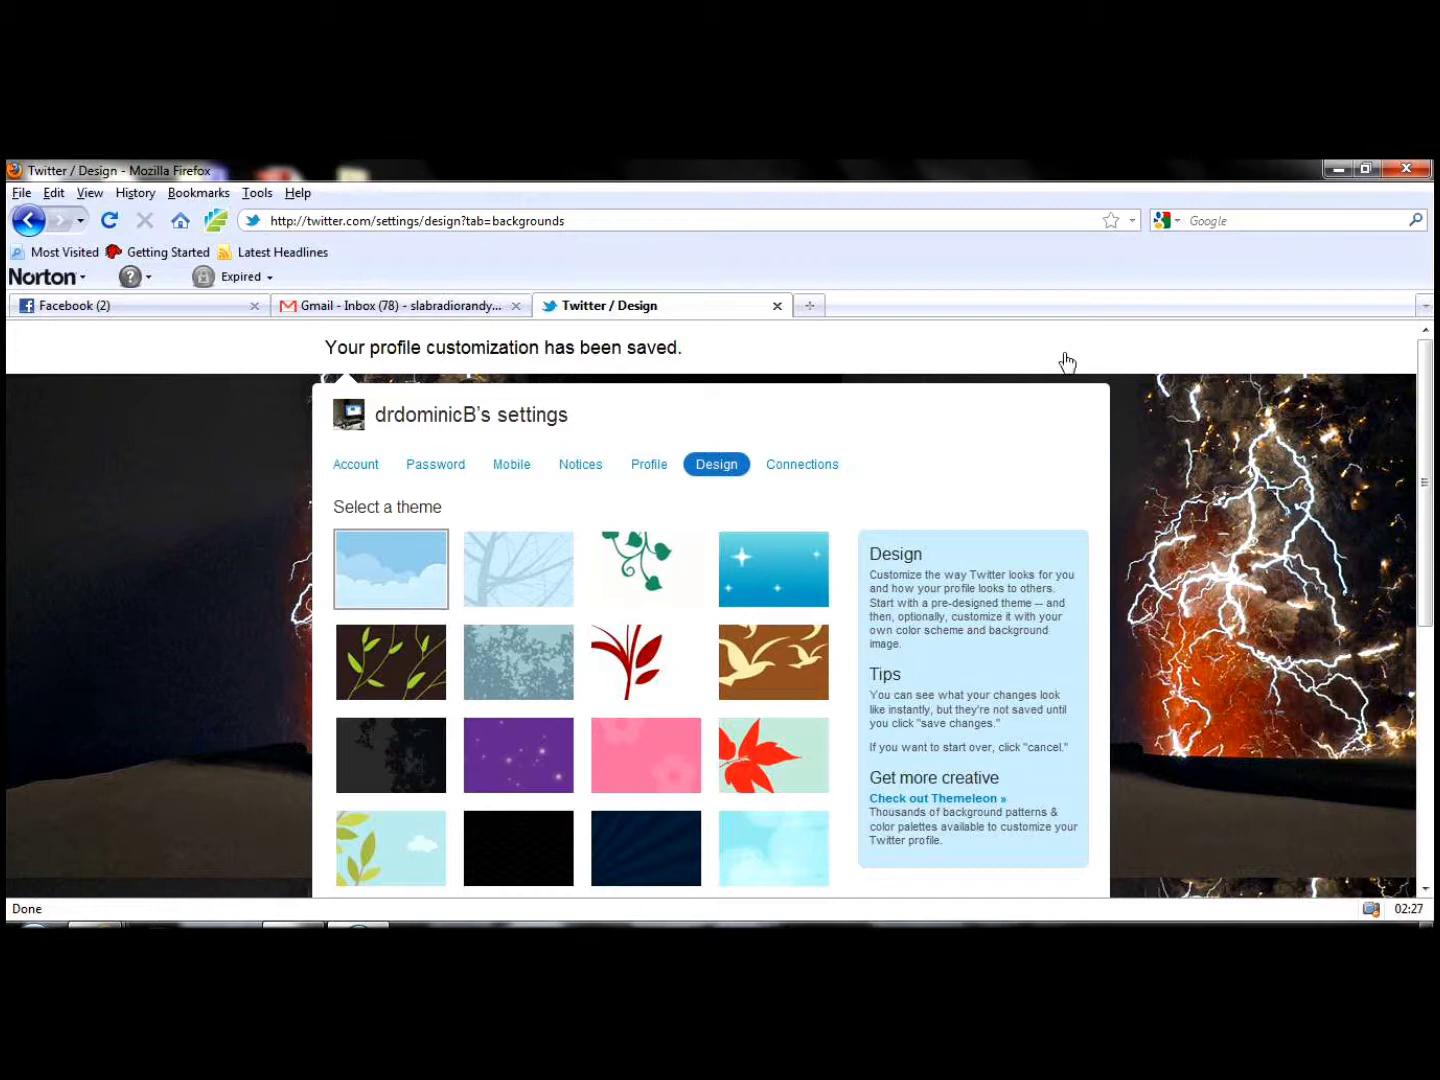
{"action": "scroll", "coordinate": [1432, 471], "scroll_direction": "down", "scroll_amount": 1}
{"action": "scroll", "coordinate": [1433, 470], "scroll_direction": "down", "scroll_amount": 3}
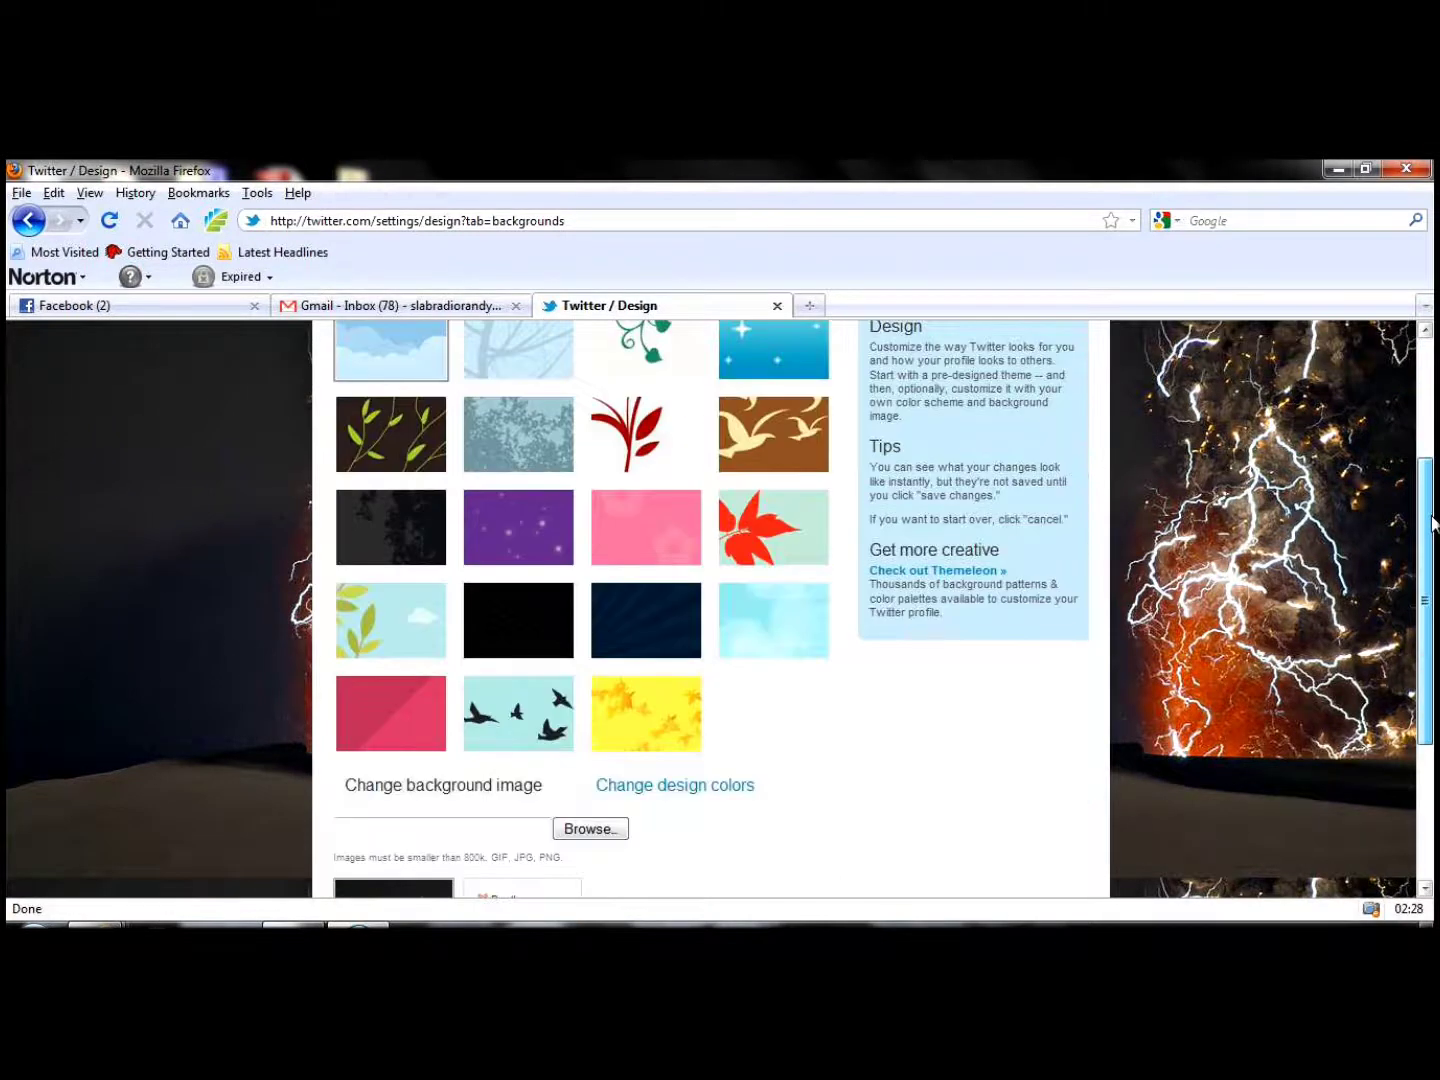
{"action": "scroll", "coordinate": [1400, 520], "scroll_direction": "down", "scroll_amount": 4}
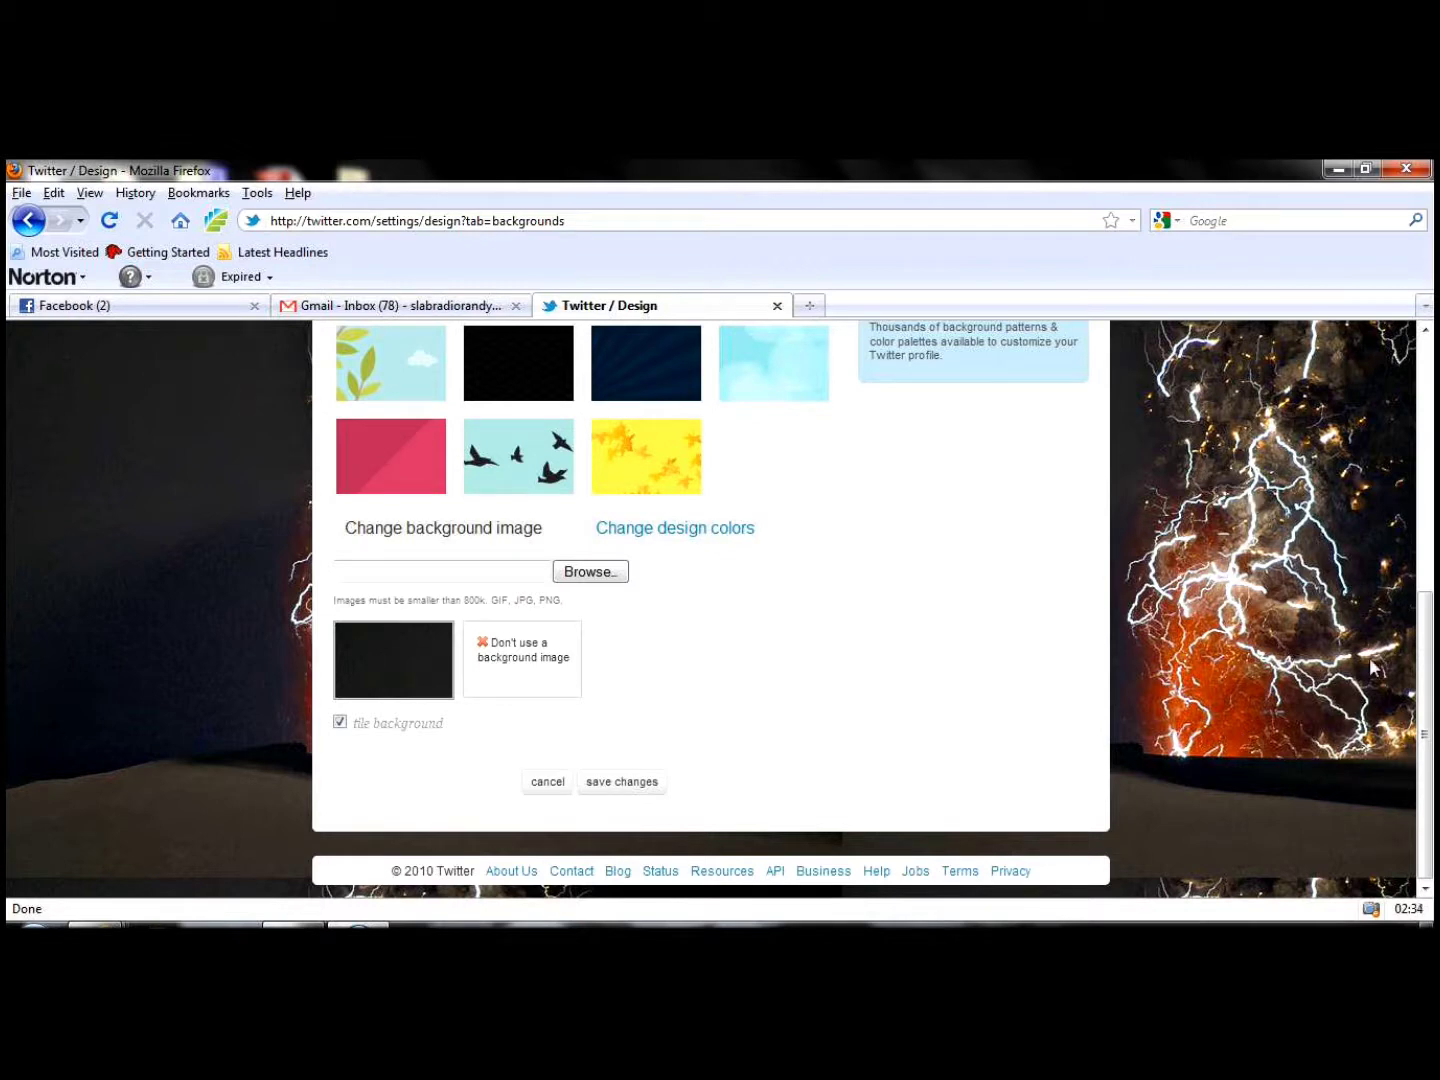
{"action": "left_click_drag", "start_coordinate": [1427, 640], "coordinate": [1427, 535]}
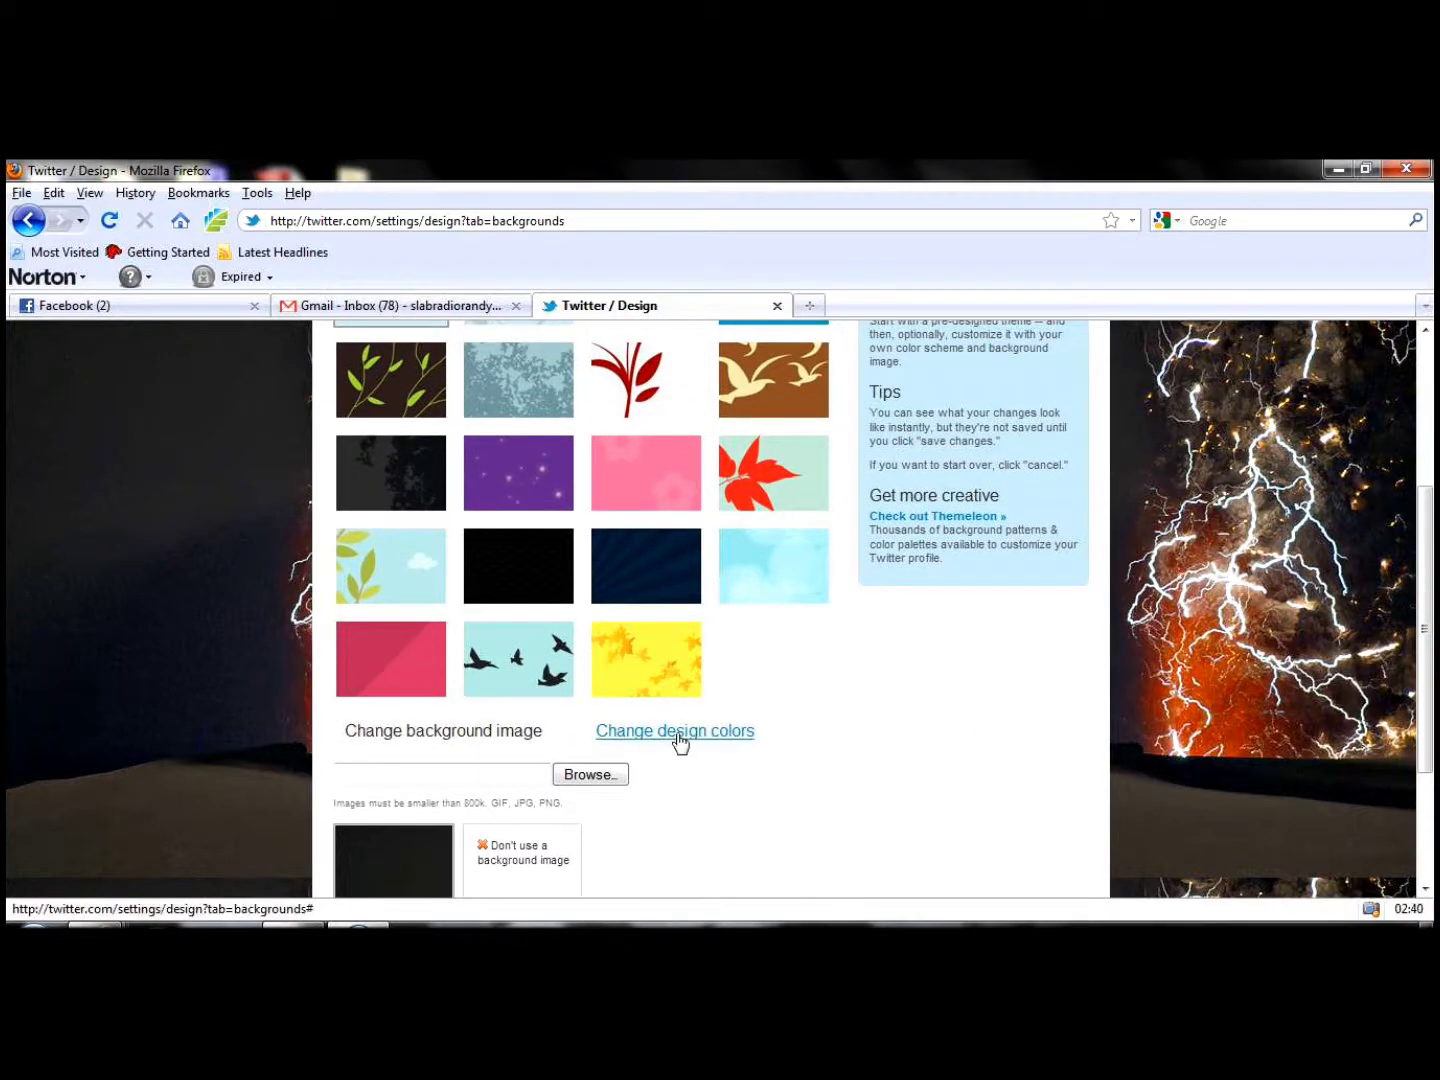
Set the sidebar colour to near-white after trying dark, blue-grey, mid-blue and olive shades
{"action": "left_click", "coordinate": [680, 744]}
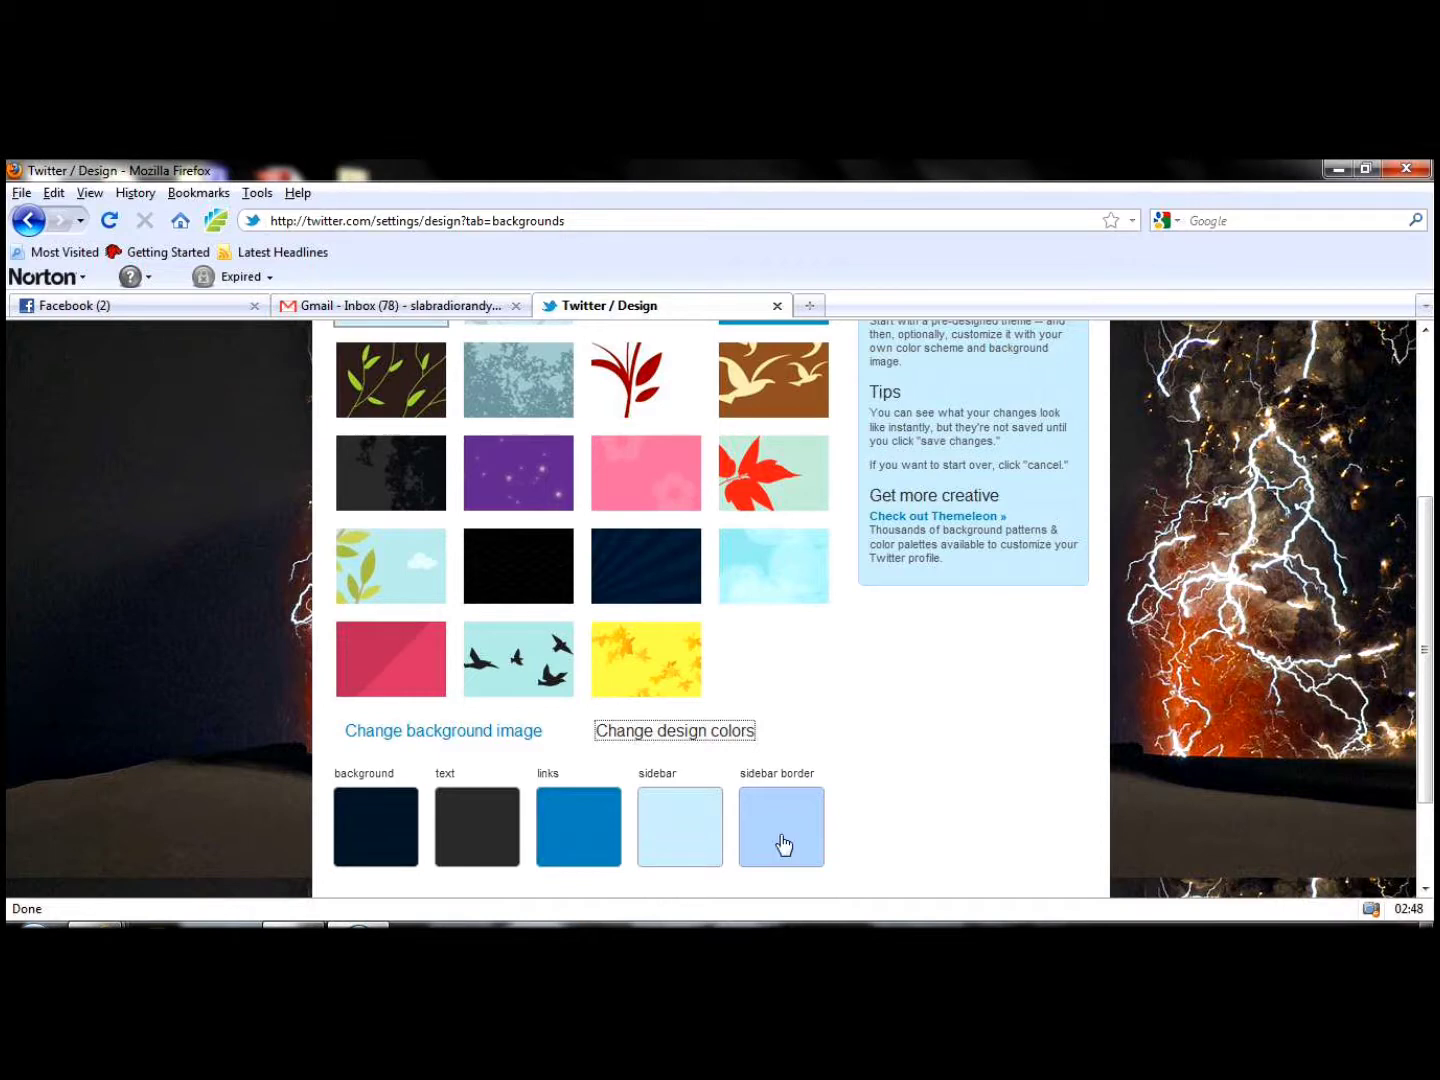
{"action": "left_click", "coordinate": [685, 828]}
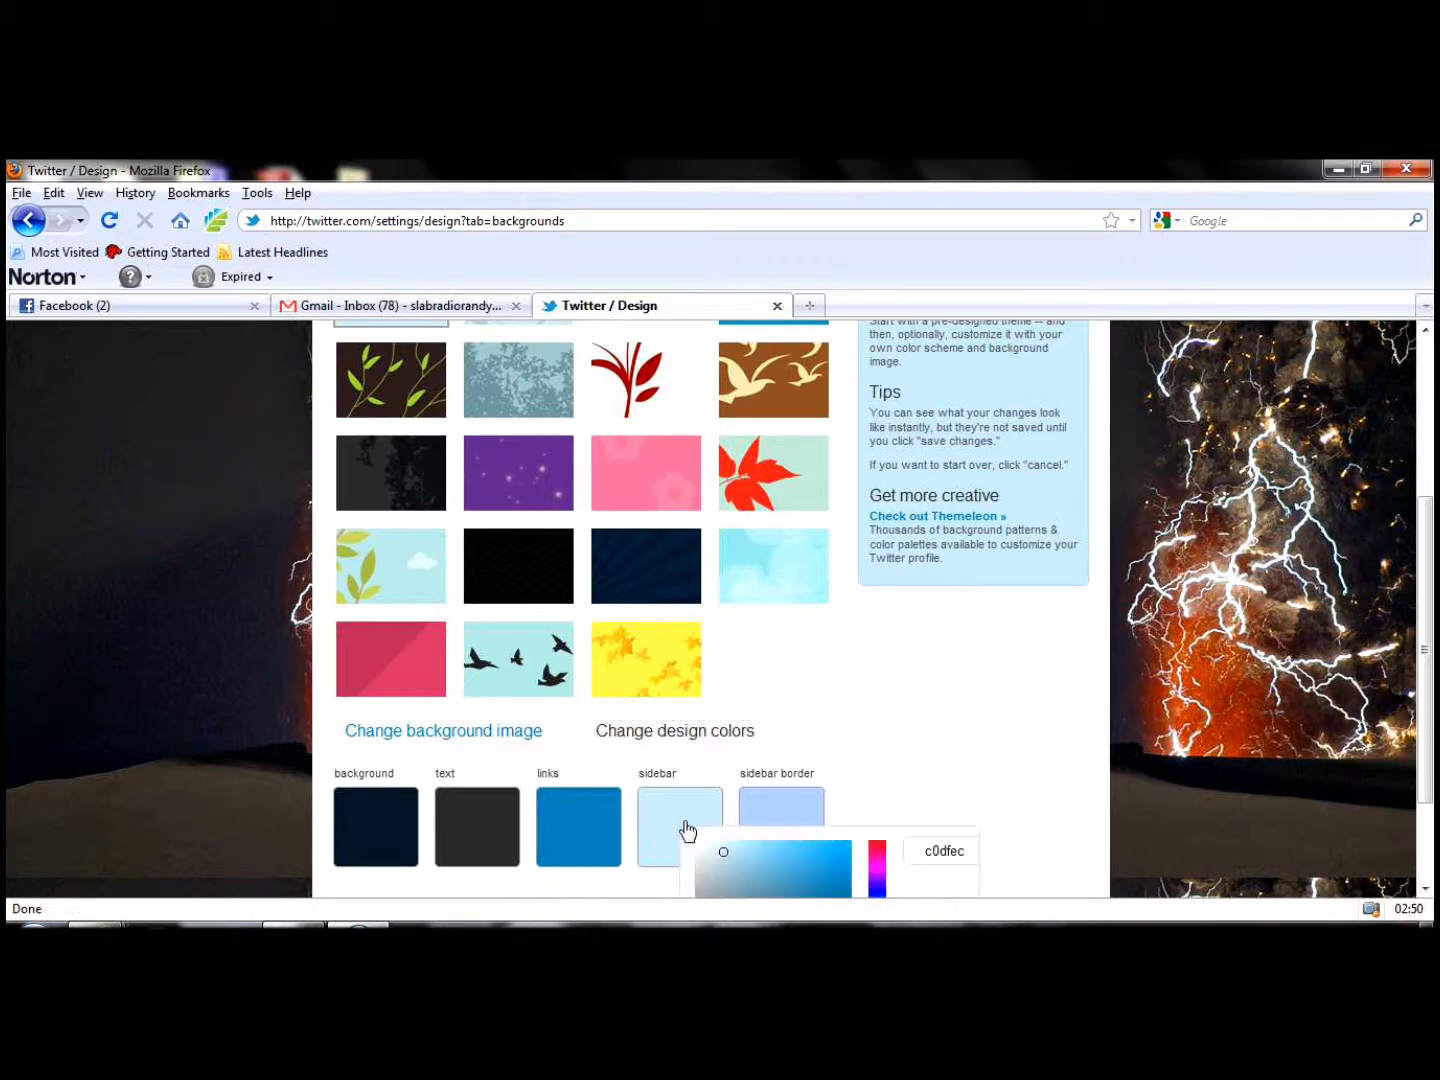
{"action": "left_click_drag", "start_coordinate": [1424, 650], "coordinate": [1425, 725]}
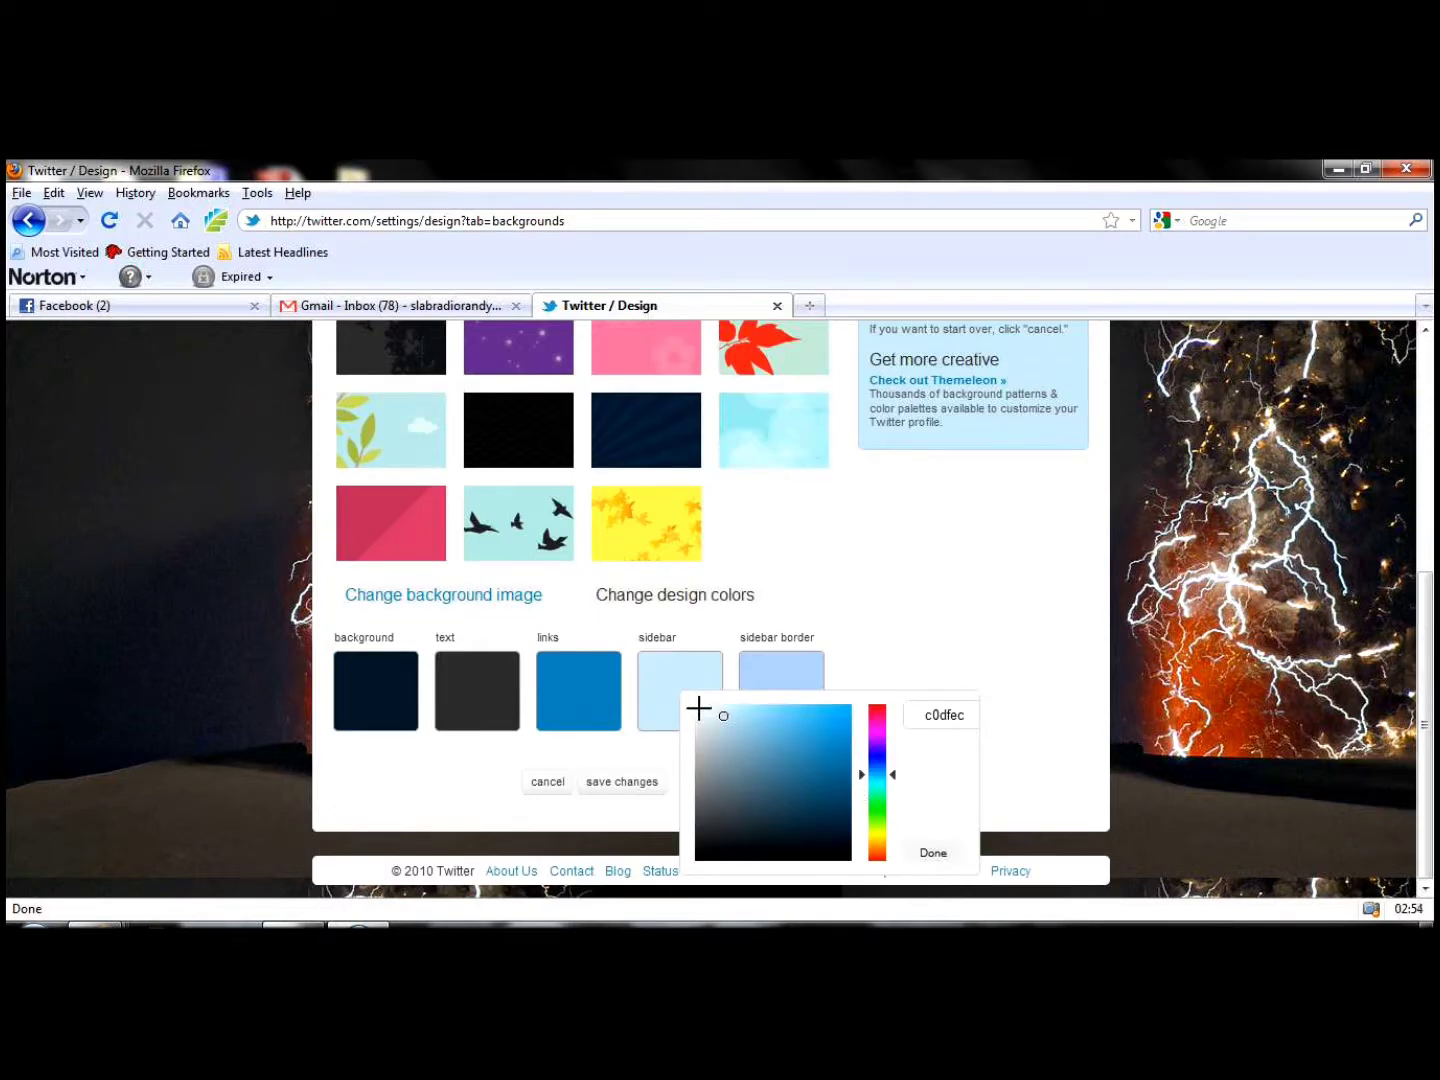
{"action": "left_click", "coordinate": [698, 709]}
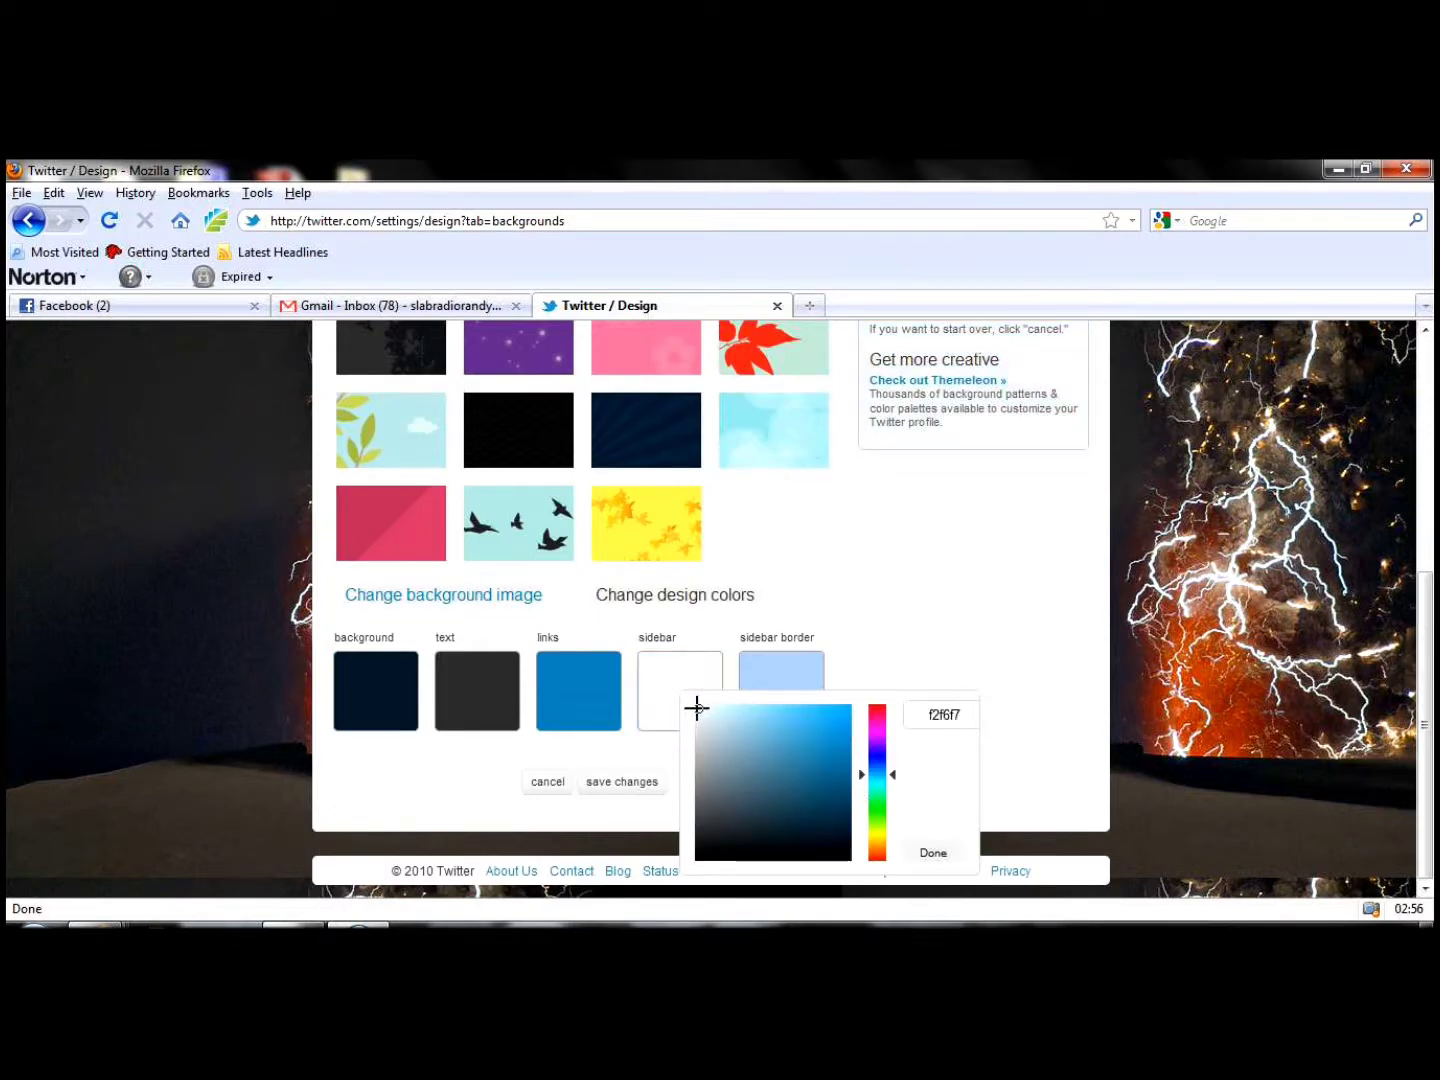
{"action": "left_click", "coordinate": [698, 708]}
{"action": "left_click", "coordinate": [825, 824]}
{"action": "left_click", "coordinate": [763, 823]}
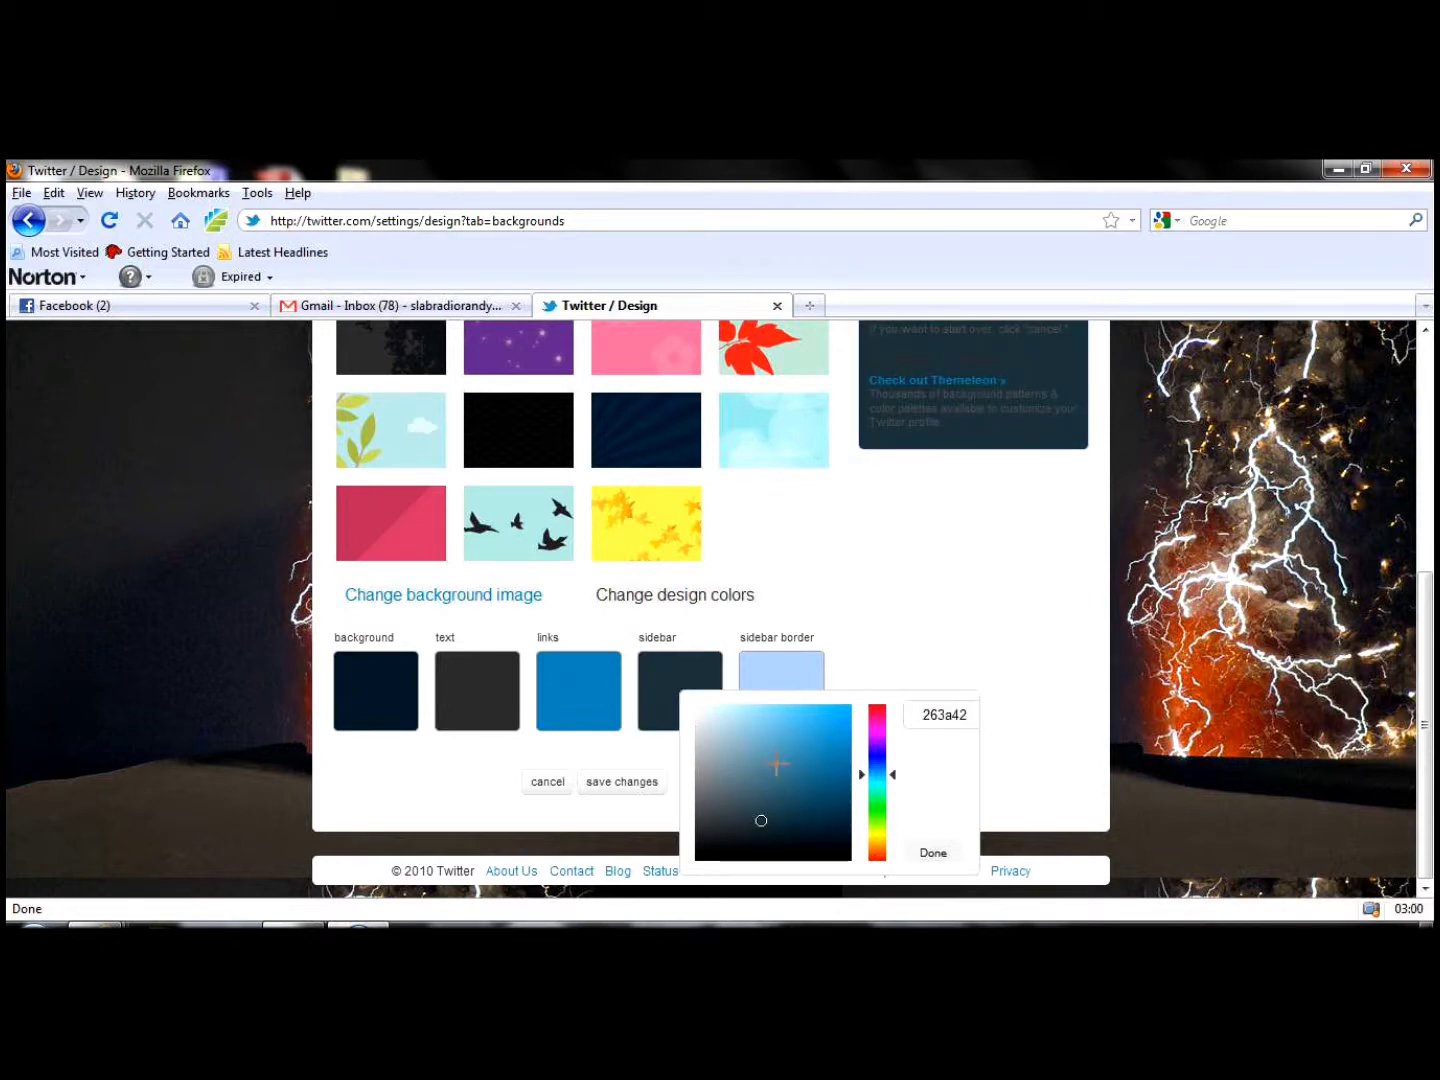
{"action": "left_click", "coordinate": [777, 763]}
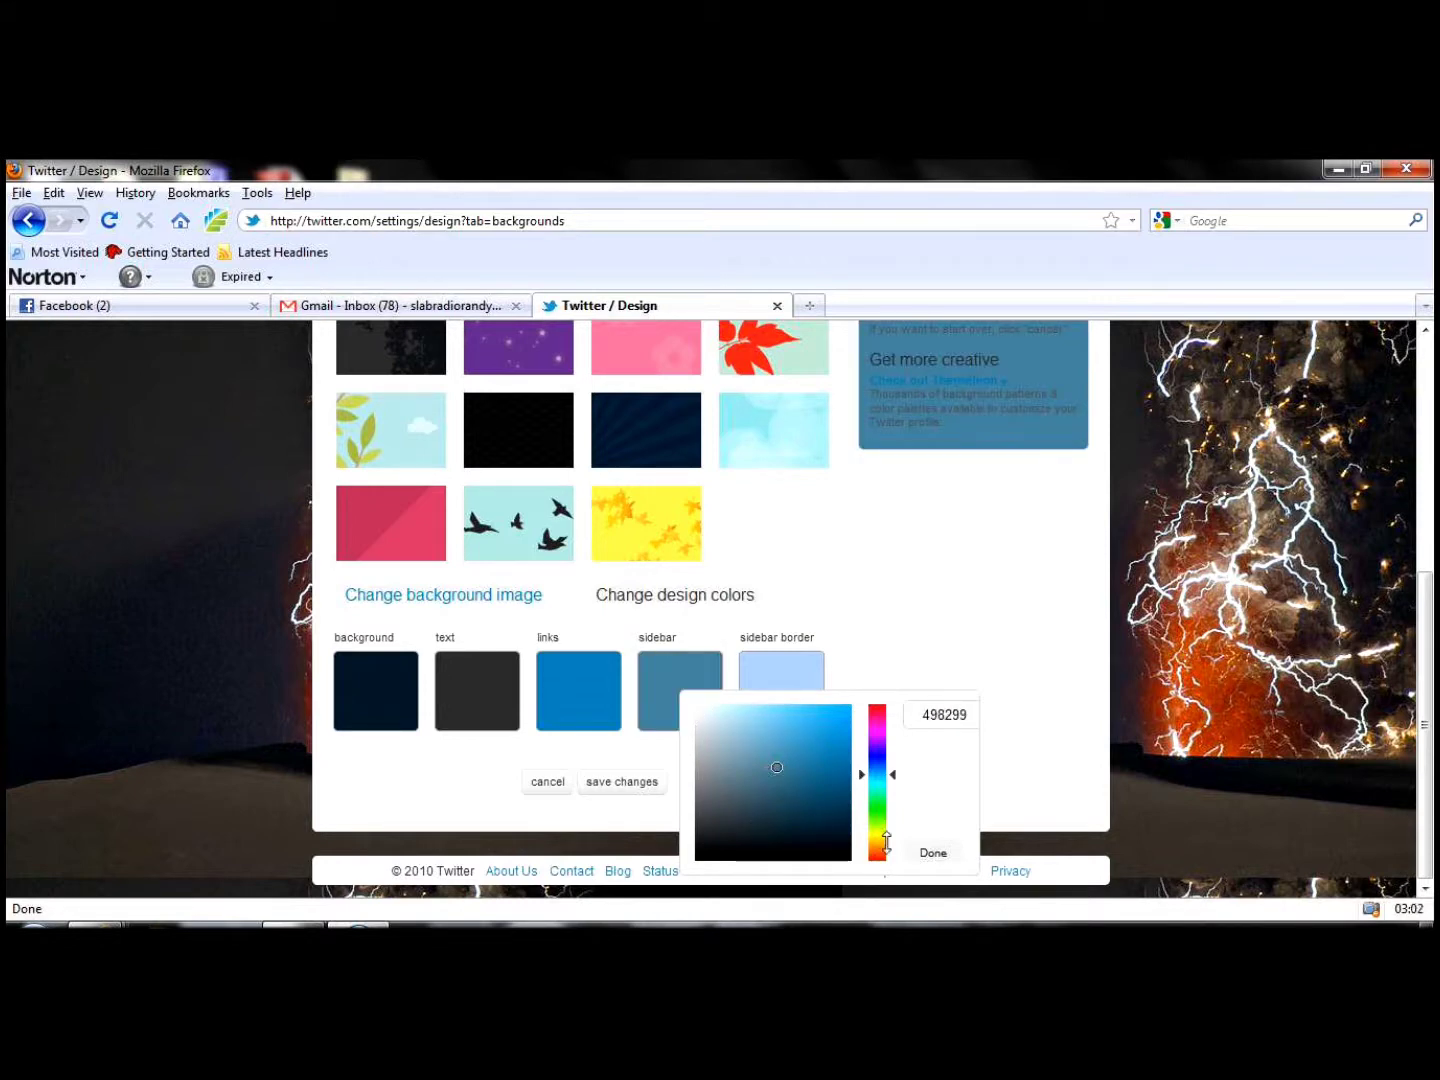
{"action": "left_click", "coordinate": [884, 837]}
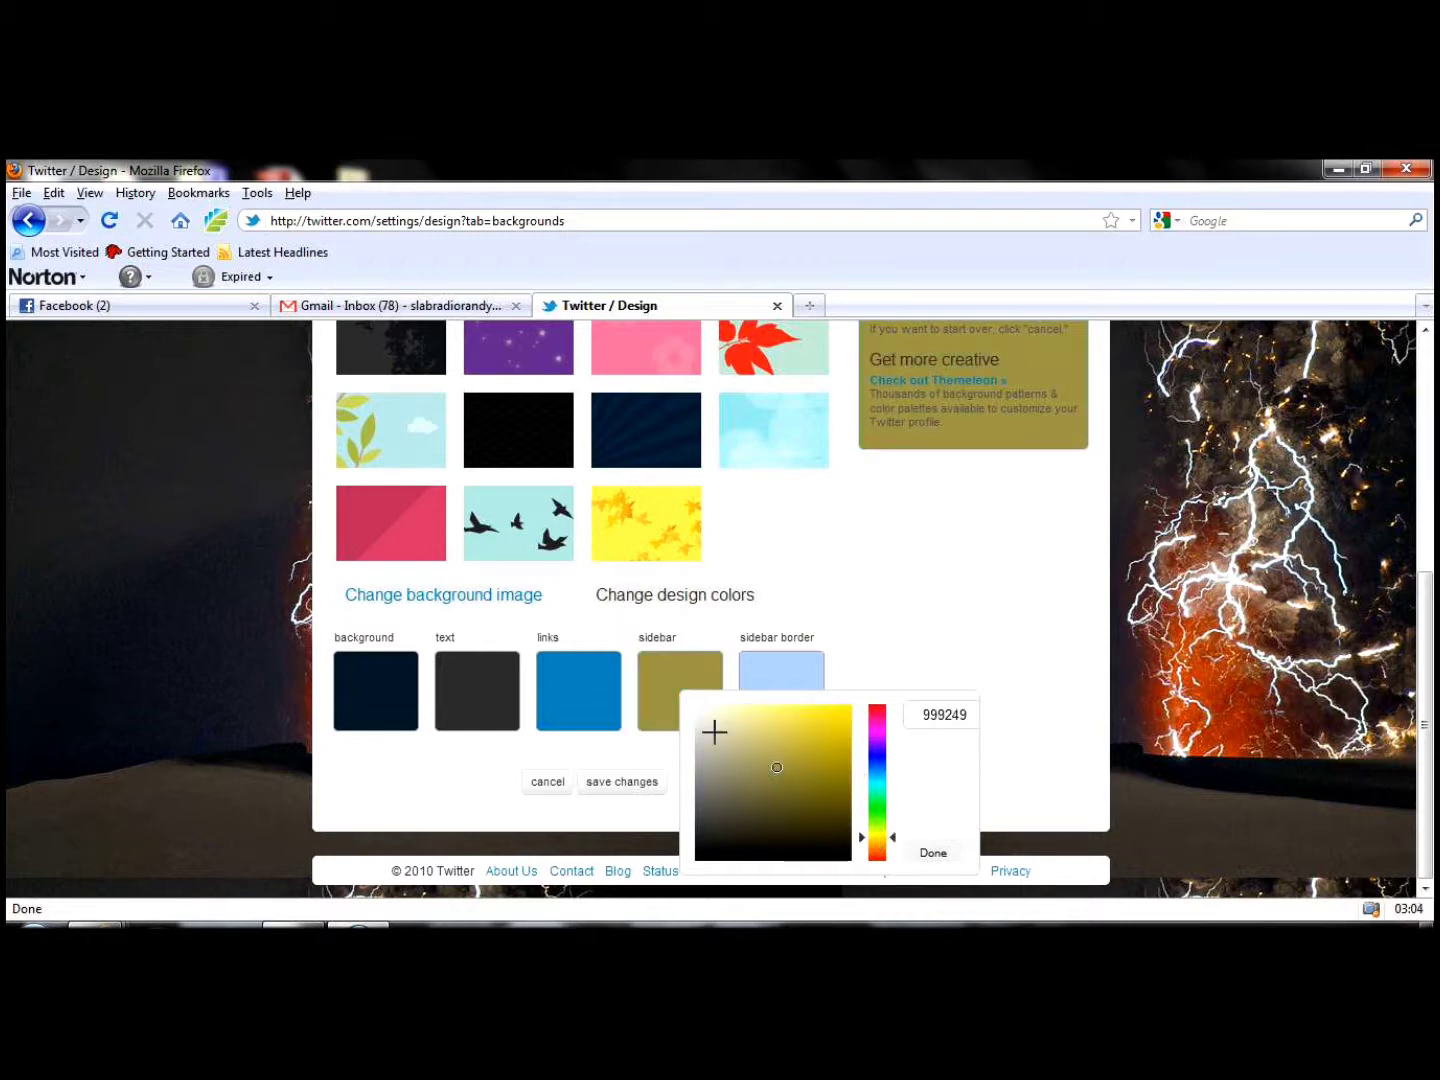
{"action": "left_click", "coordinate": [701, 711]}
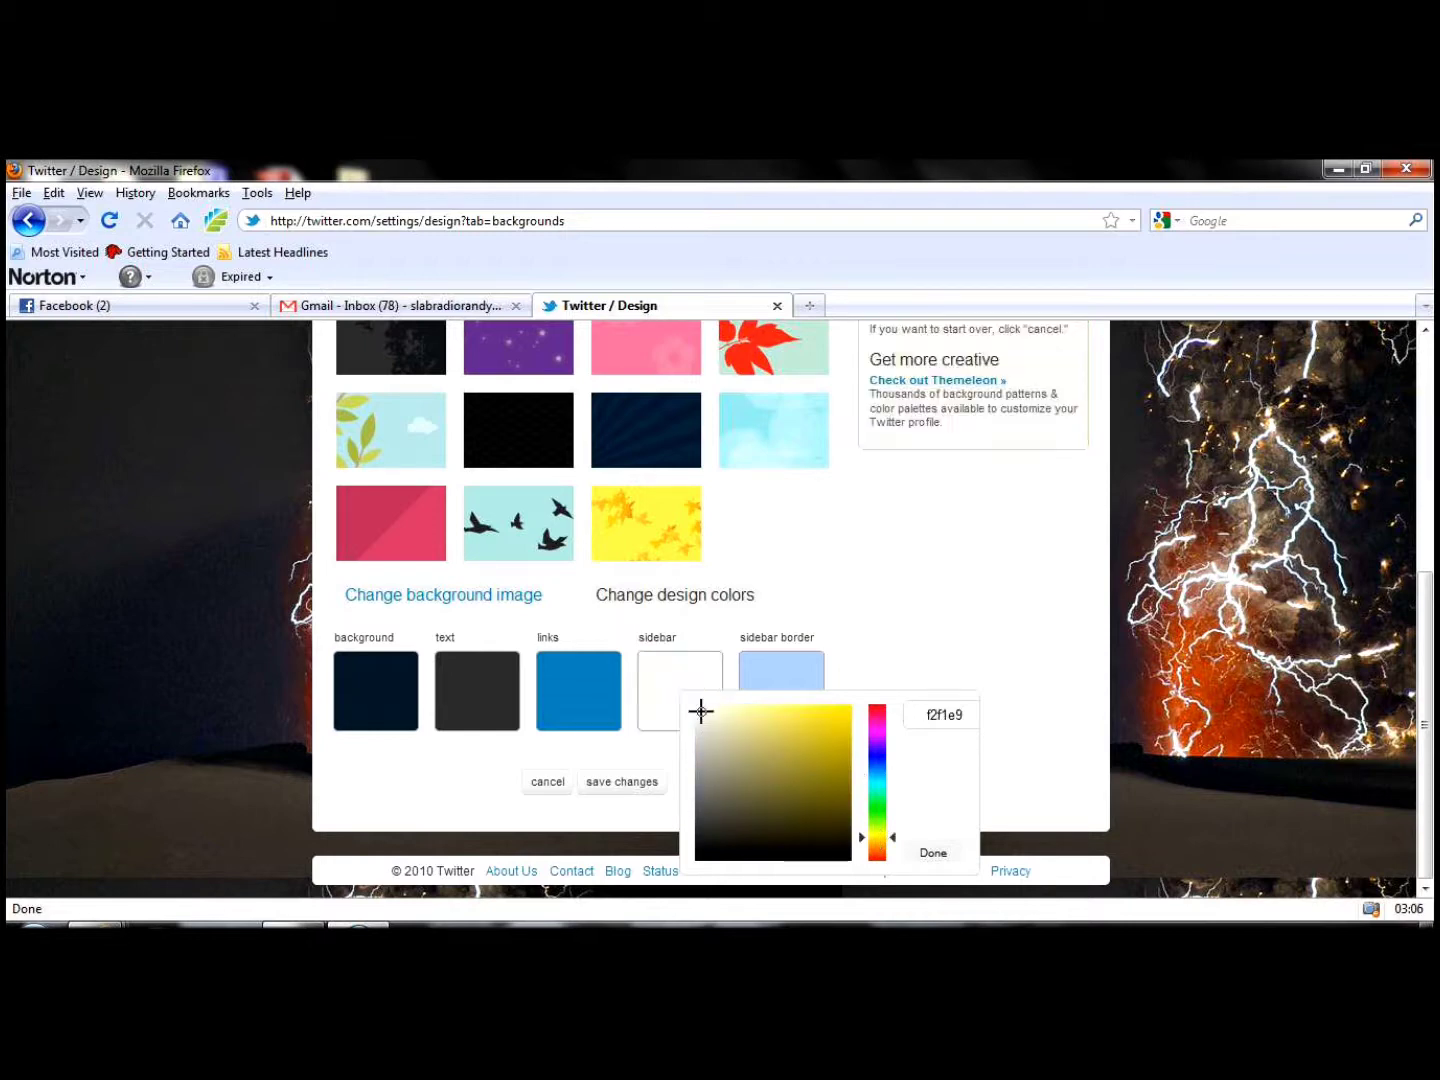
{"action": "left_click", "coordinate": [933, 852]}
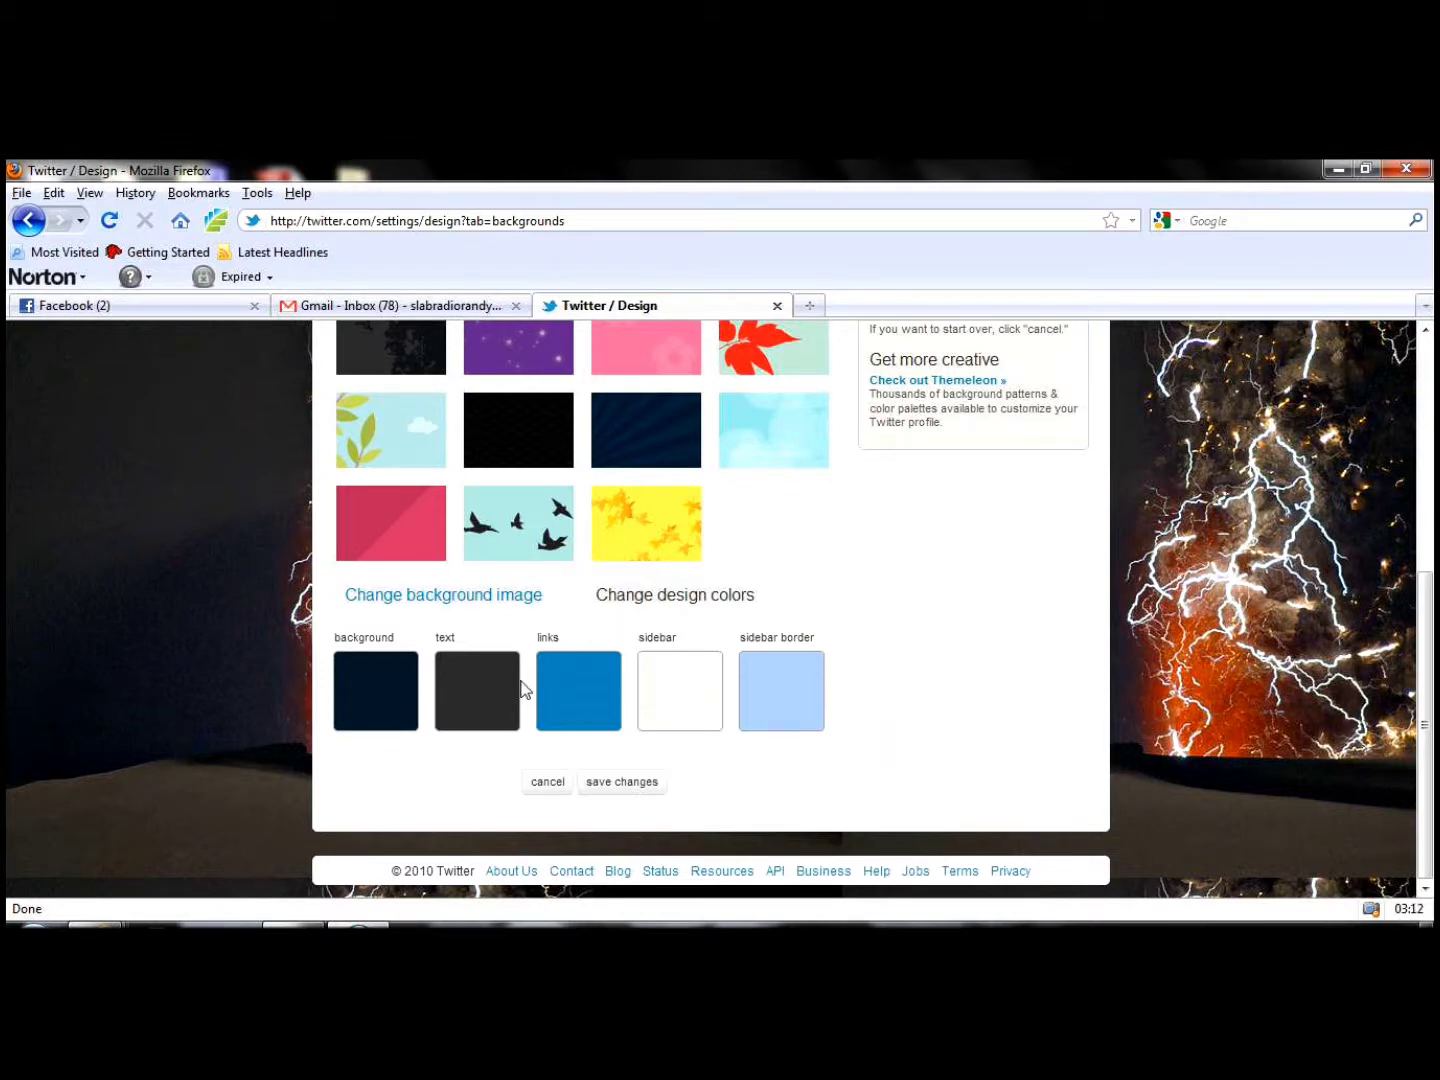
Change the link colour to a vivid red and save the design colours
{"action": "left_click", "coordinate": [558, 691]}
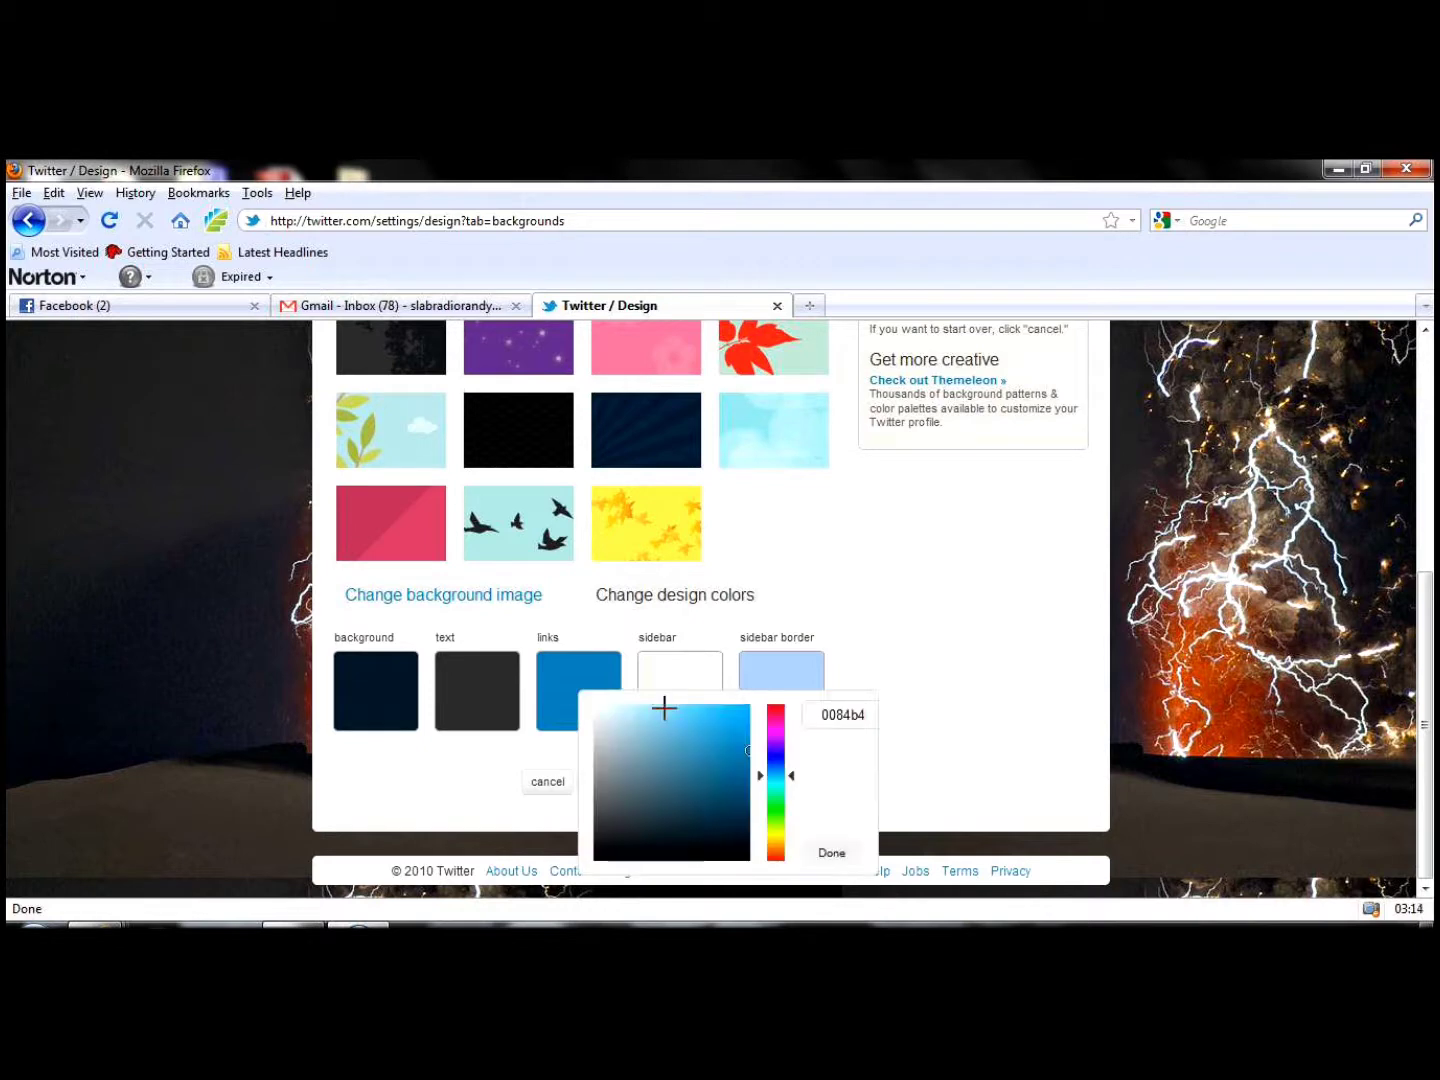
{"action": "left_click", "coordinate": [774, 708]}
{"action": "left_click", "coordinate": [734, 722]}
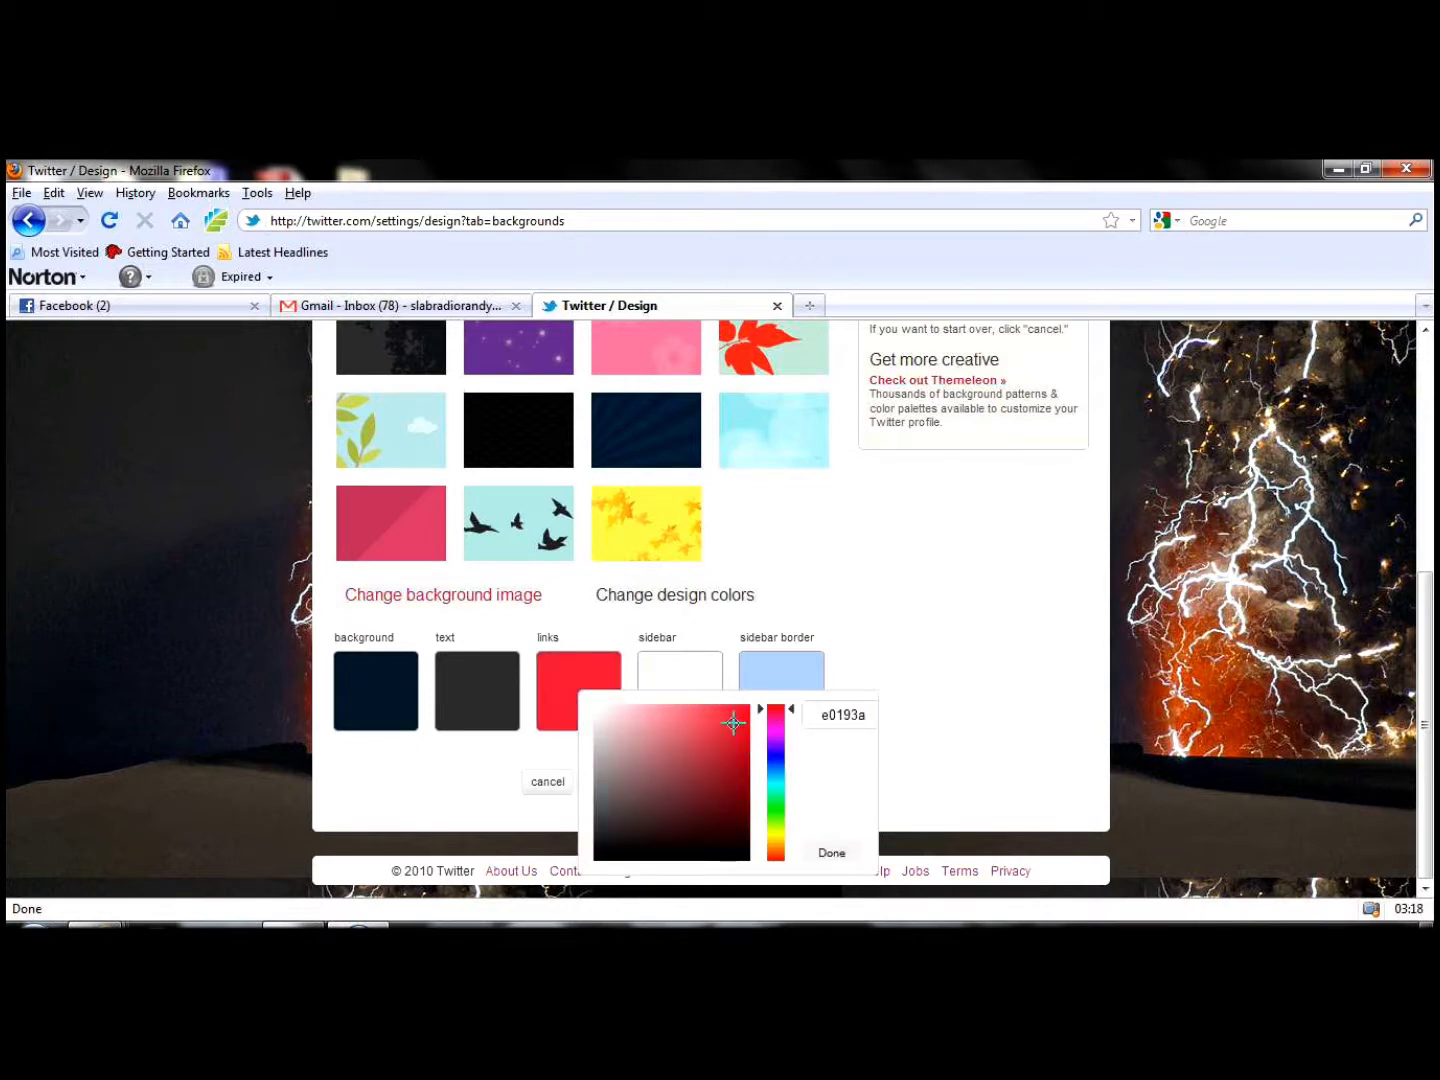
{"action": "left_click", "coordinate": [713, 758]}
{"action": "left_click", "coordinate": [723, 789]}
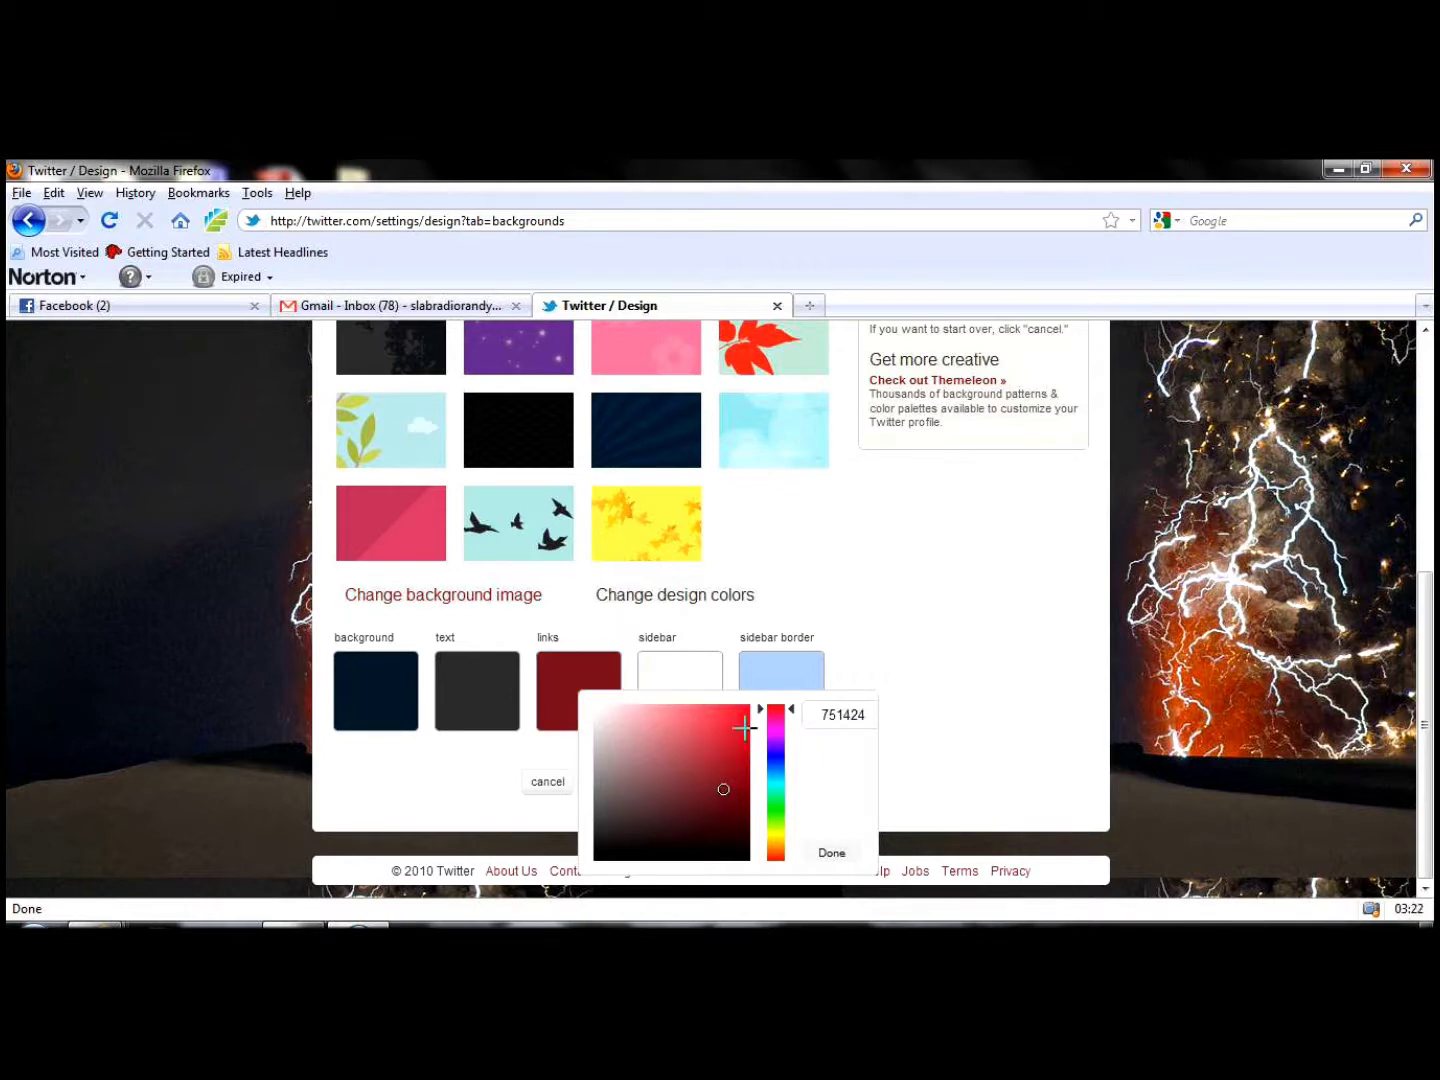
{"action": "left_click", "coordinate": [743, 727]}
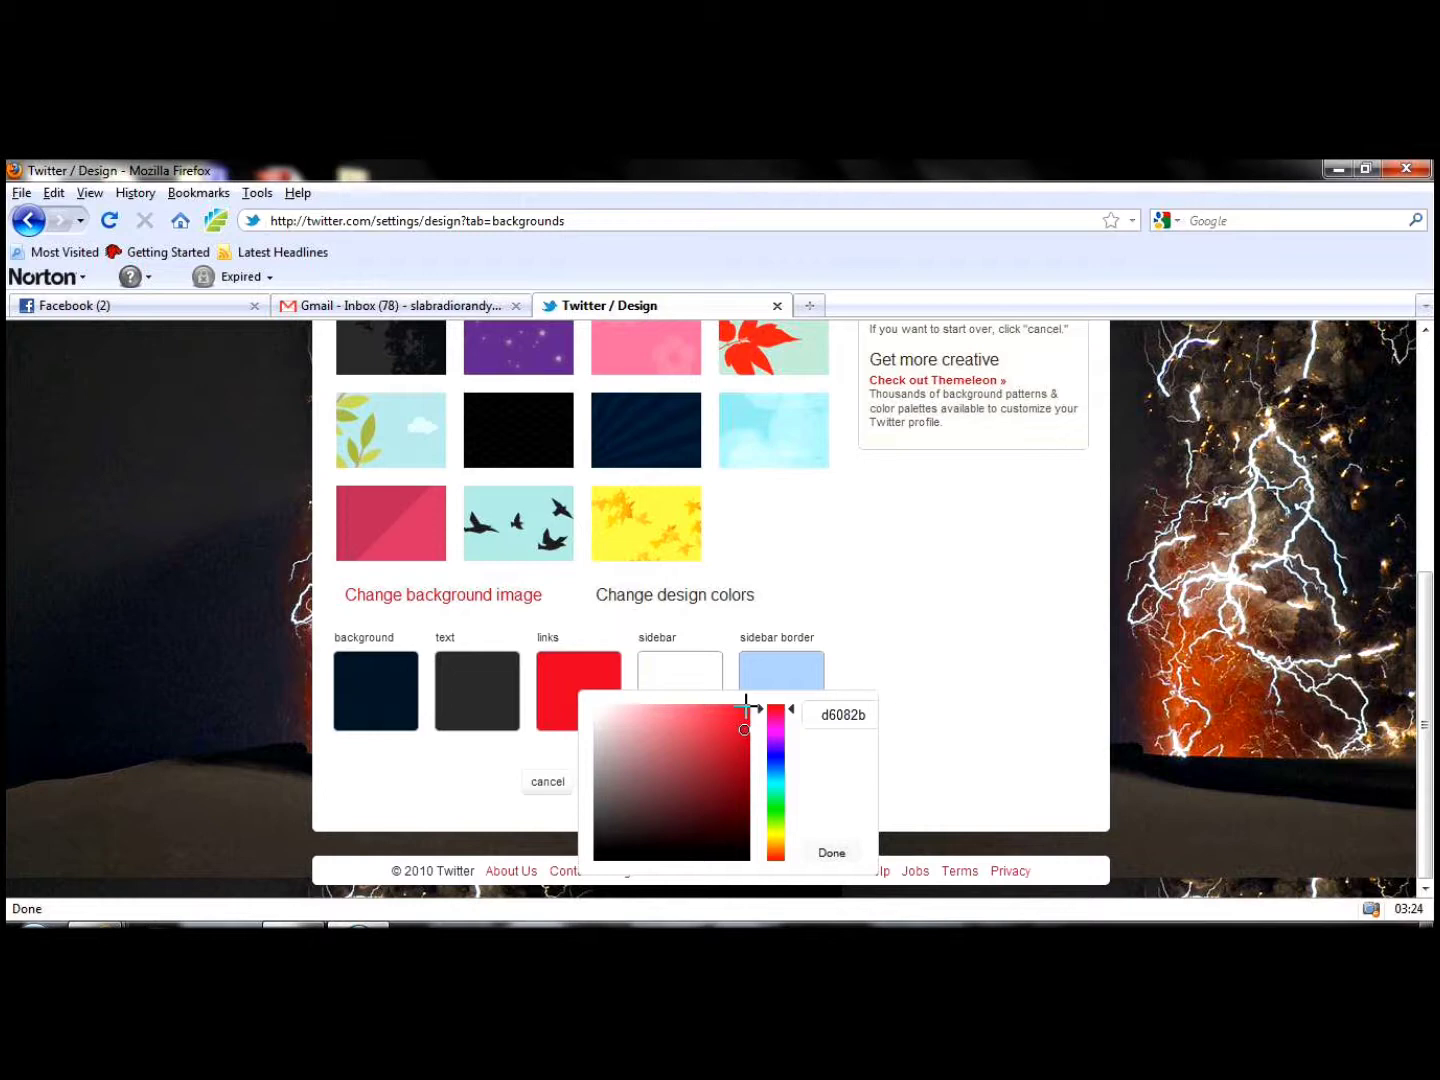
{"action": "left_click", "coordinate": [746, 707]}
{"action": "left_click", "coordinate": [828, 852]}
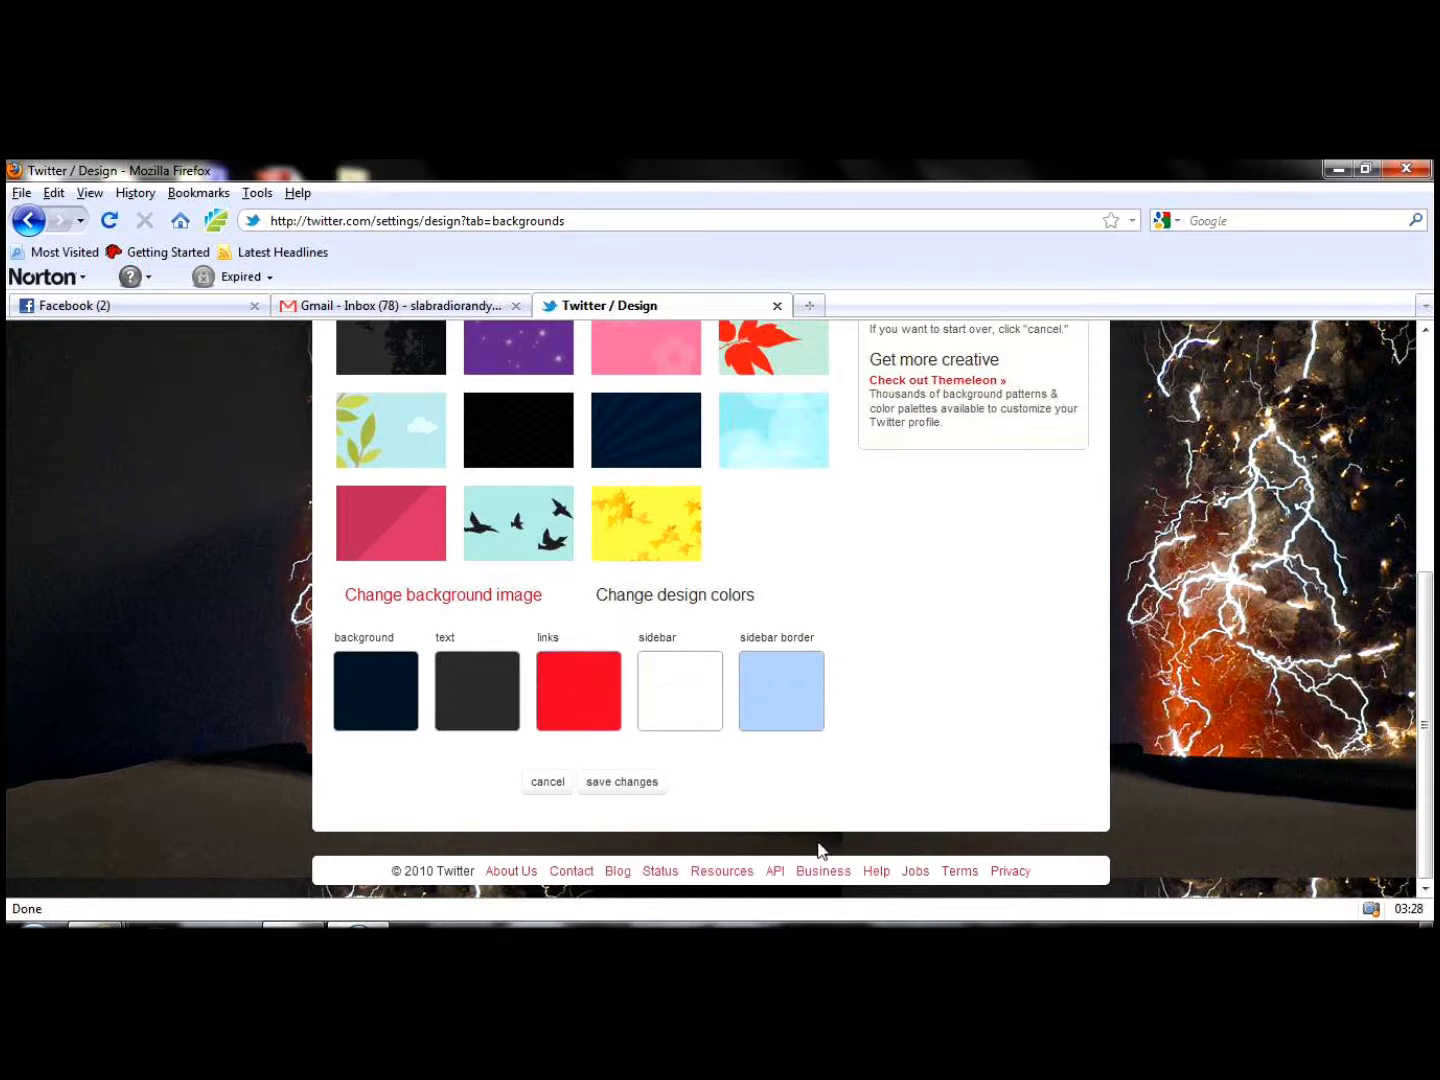
{"action": "left_click", "coordinate": [603, 784]}
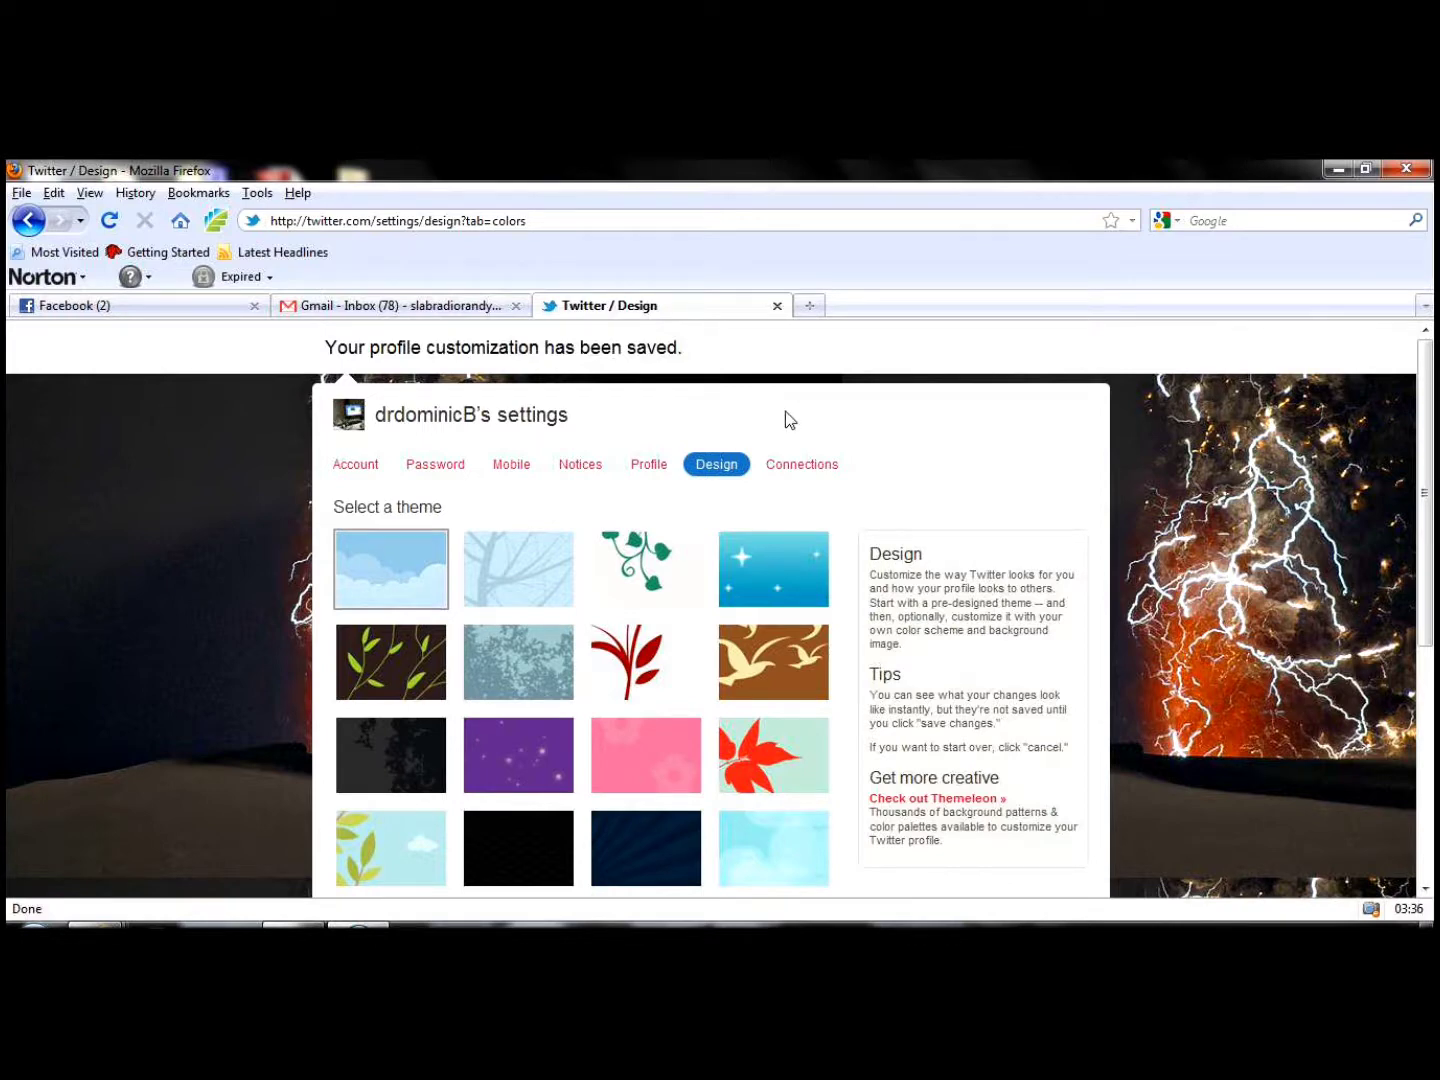
Go to the home page to view the volcano background, white sidebar and red links
{"action": "left_click", "coordinate": [797, 350]}
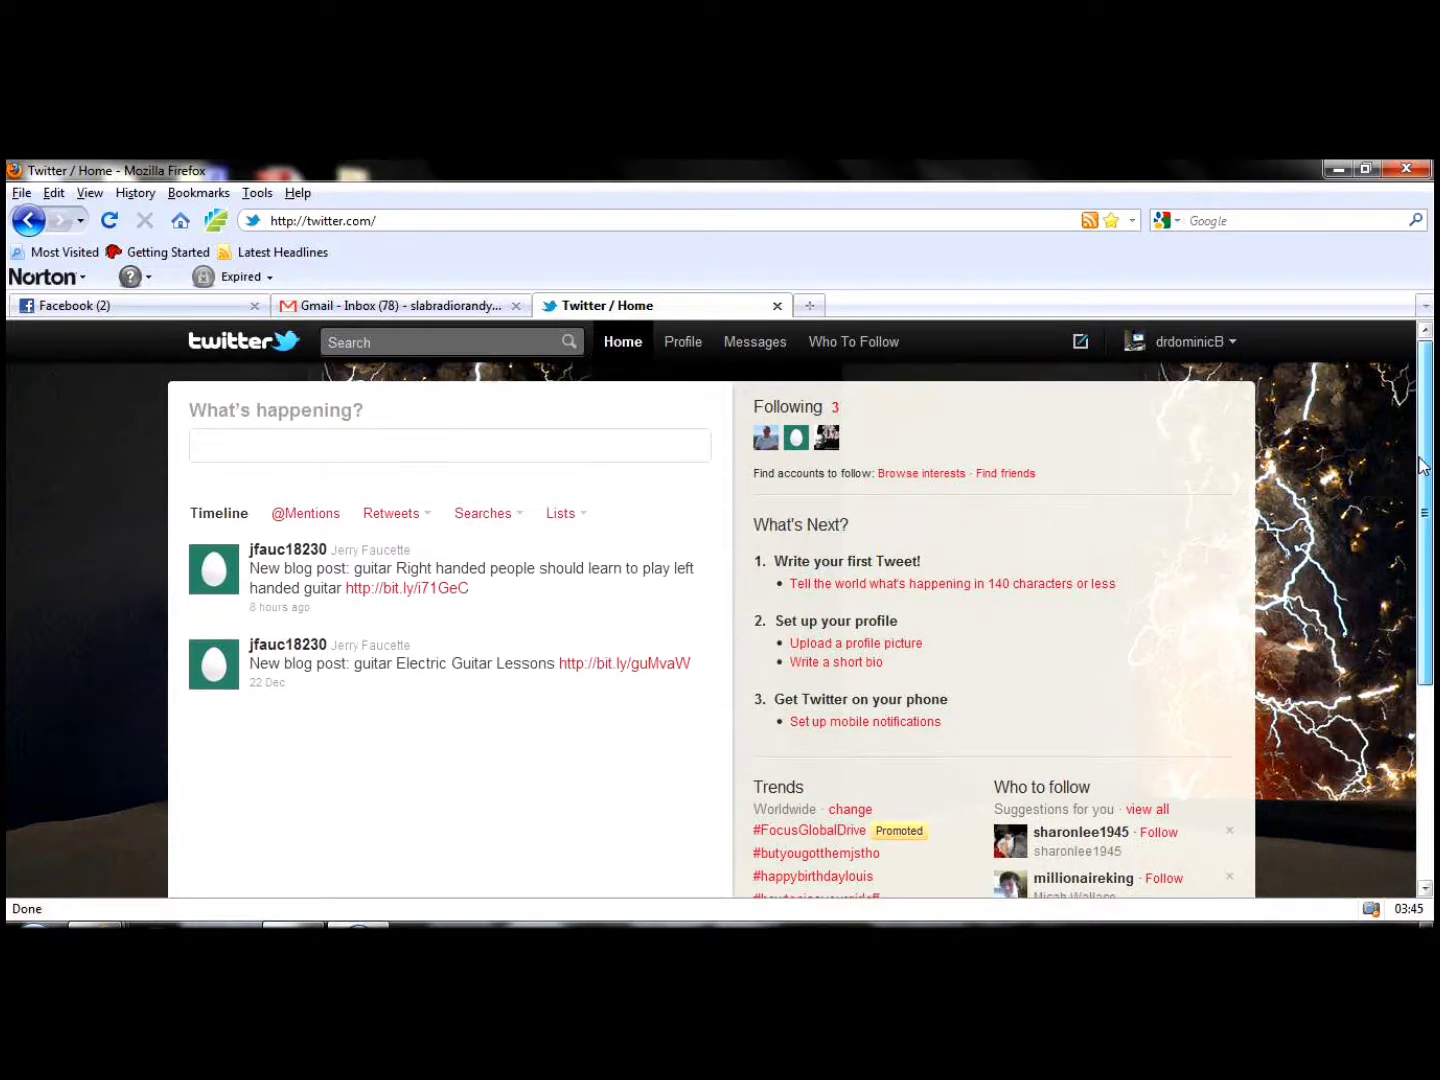
{"action": "left_click_drag", "start_coordinate": [1422, 427], "coordinate": [1423, 490]}
{"action": "scroll", "coordinate": [515, 554], "scroll_direction": "up", "scroll_amount": 1}
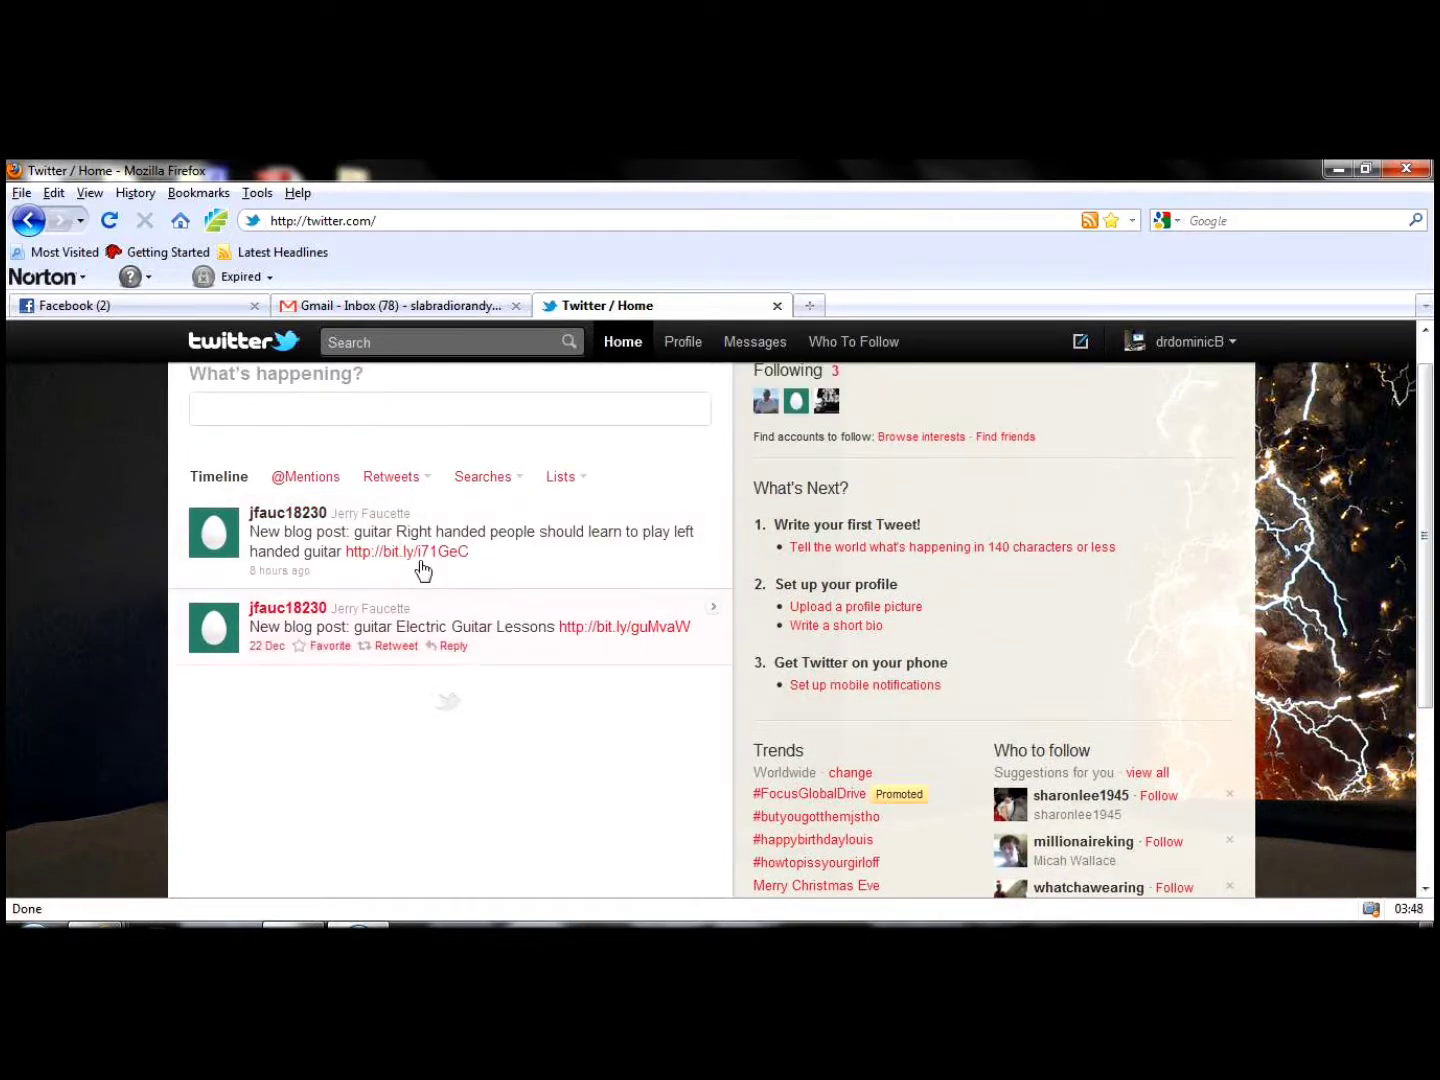
{"action": "mouse_move", "coordinate": [952, 583]}
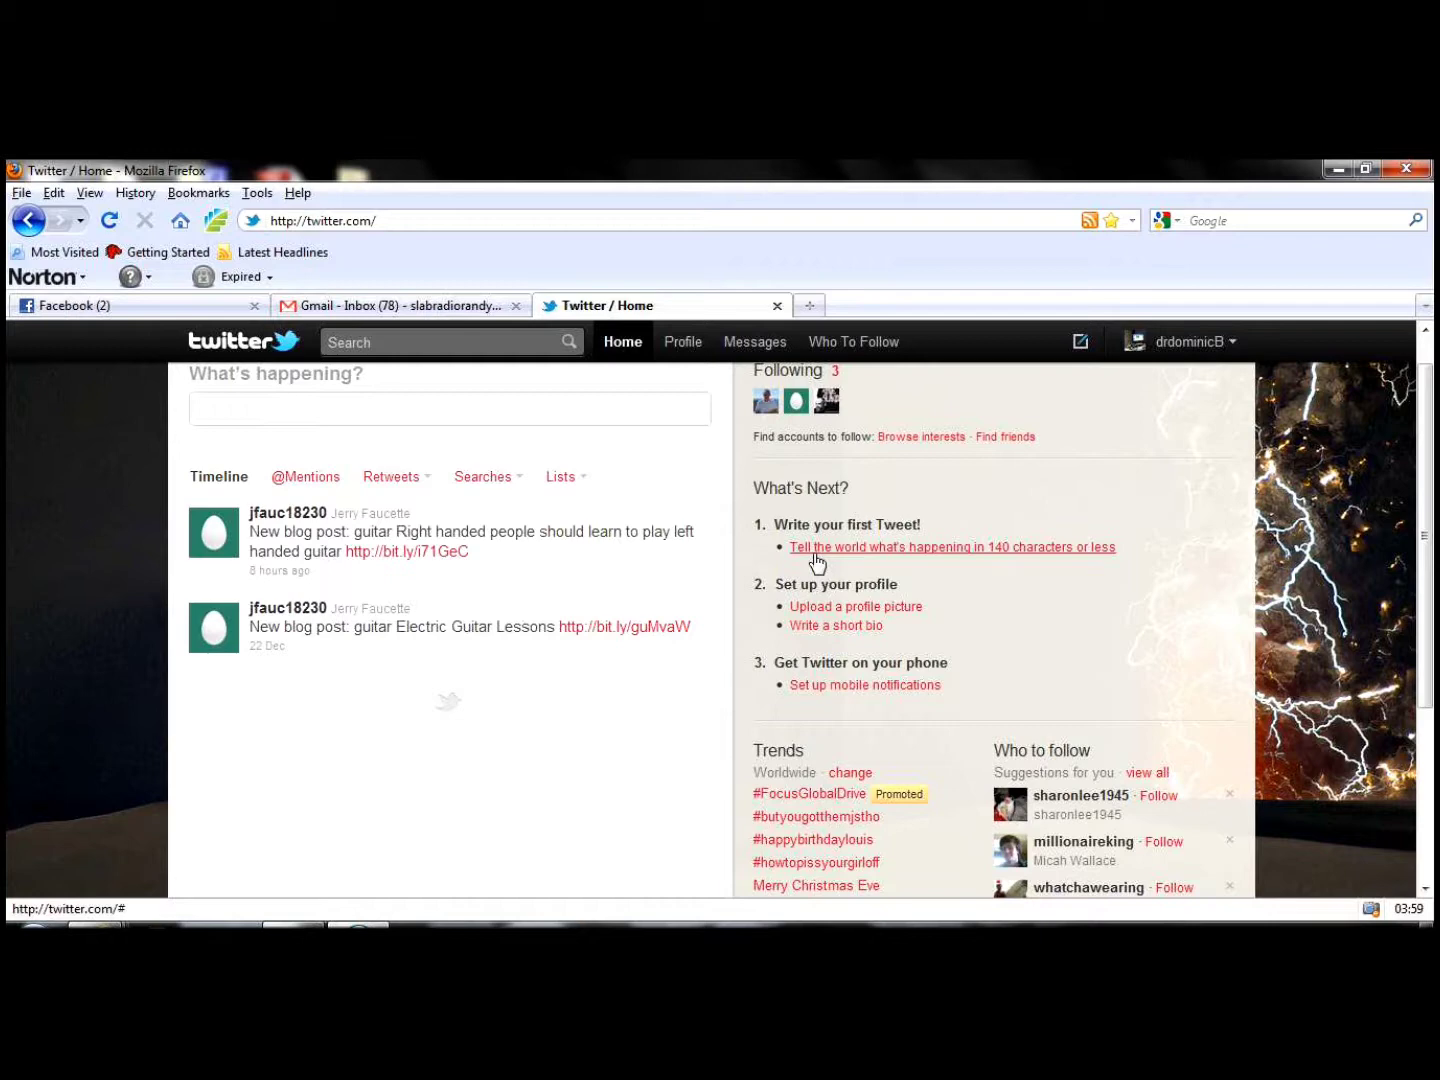
{"action": "left_click", "coordinate": [943, 556]}
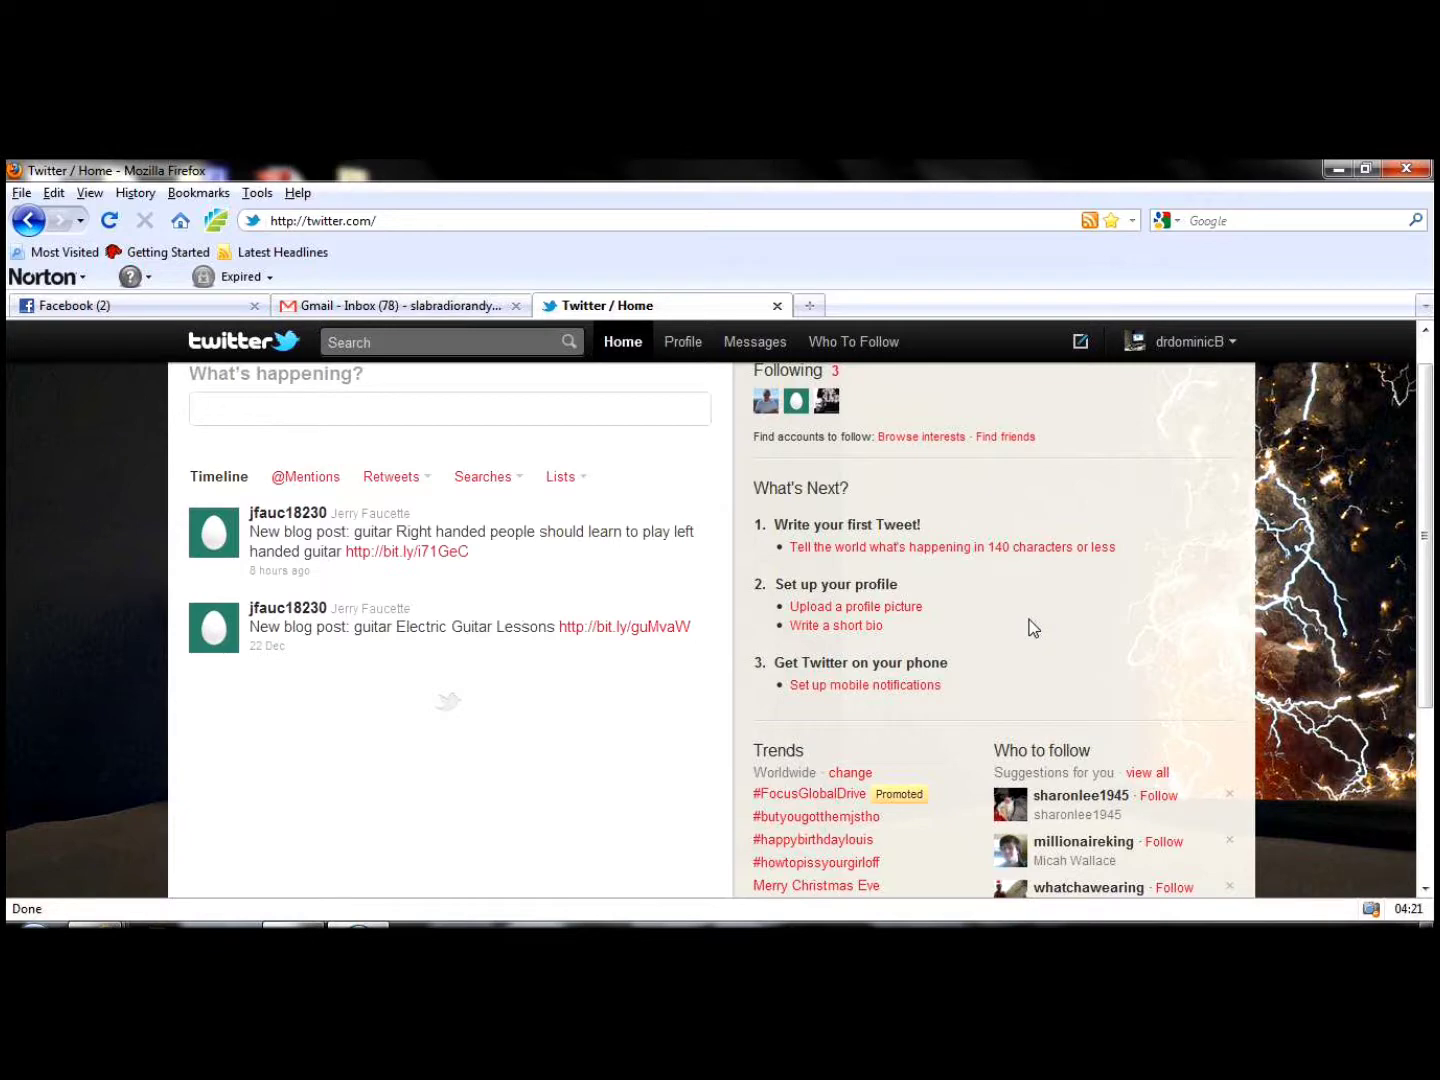
{"action": "left_click_drag", "start_coordinate": [1428, 411], "coordinate": [1431, 400]}
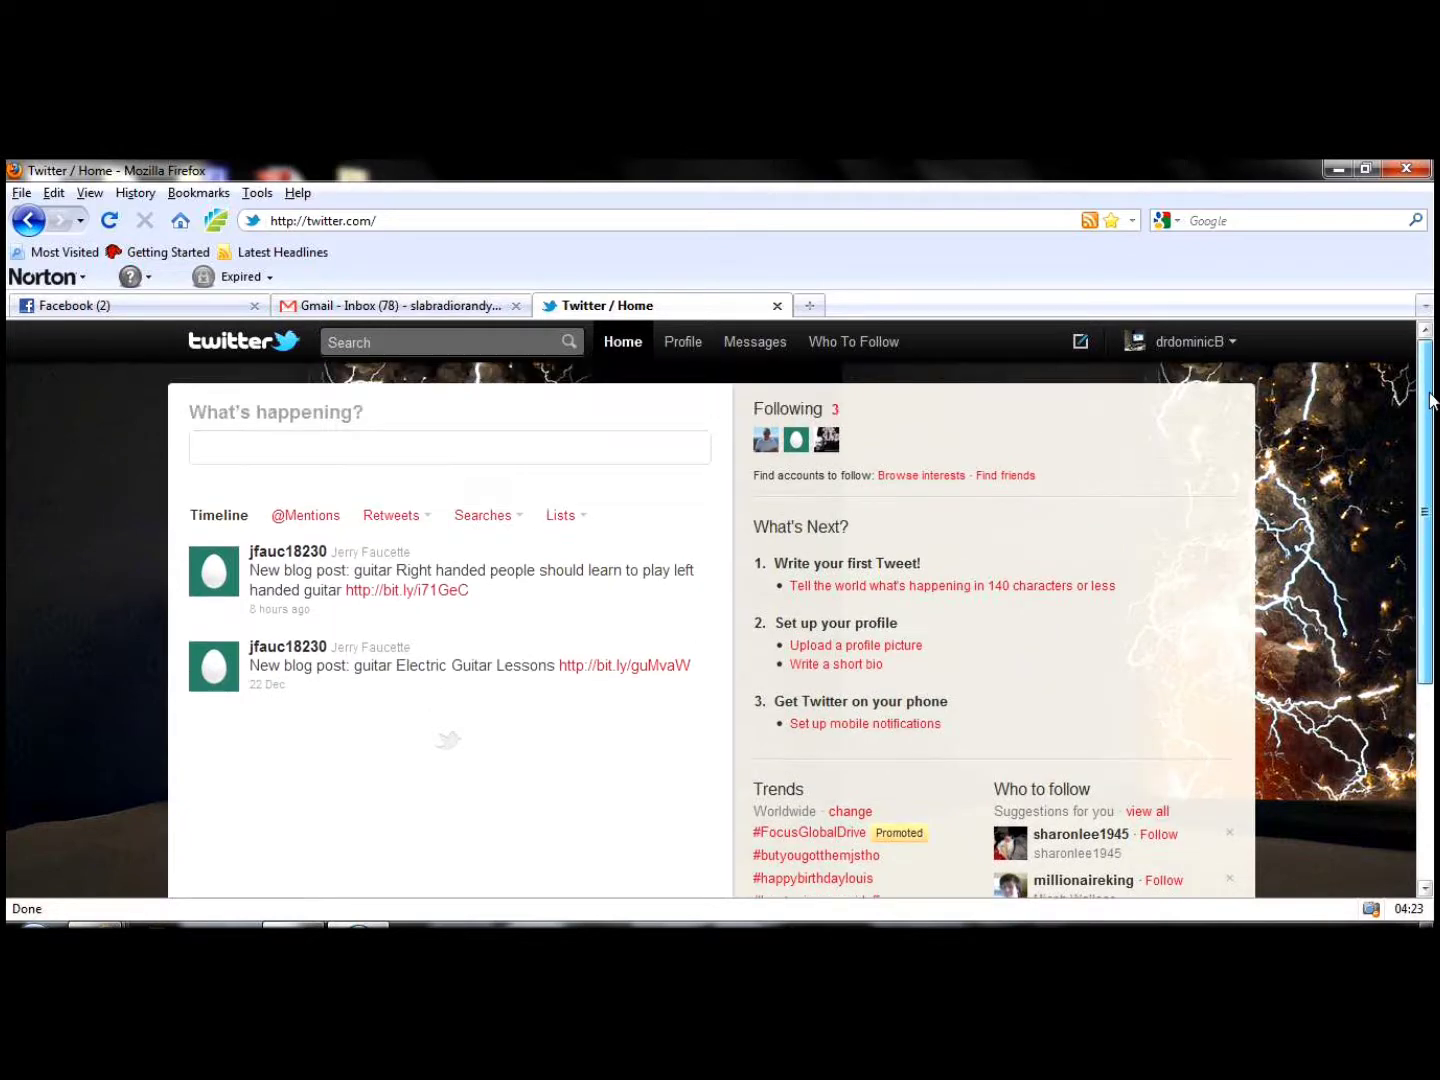